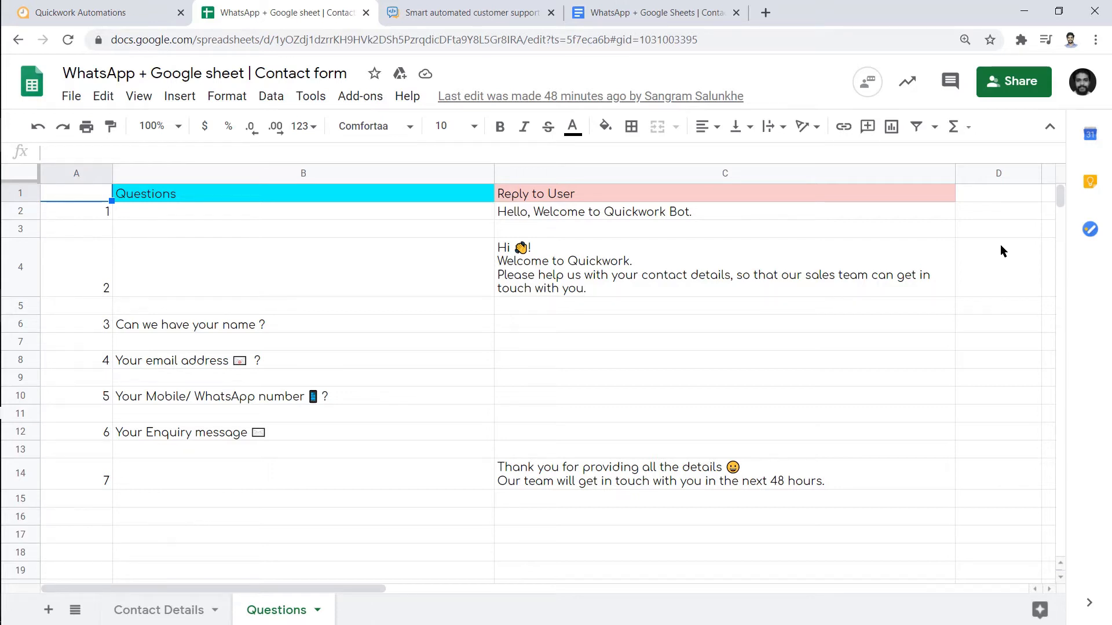
Check the seven bot questions and replies on the Questions sheet, then go to Quickwork
left_click(162, 8)
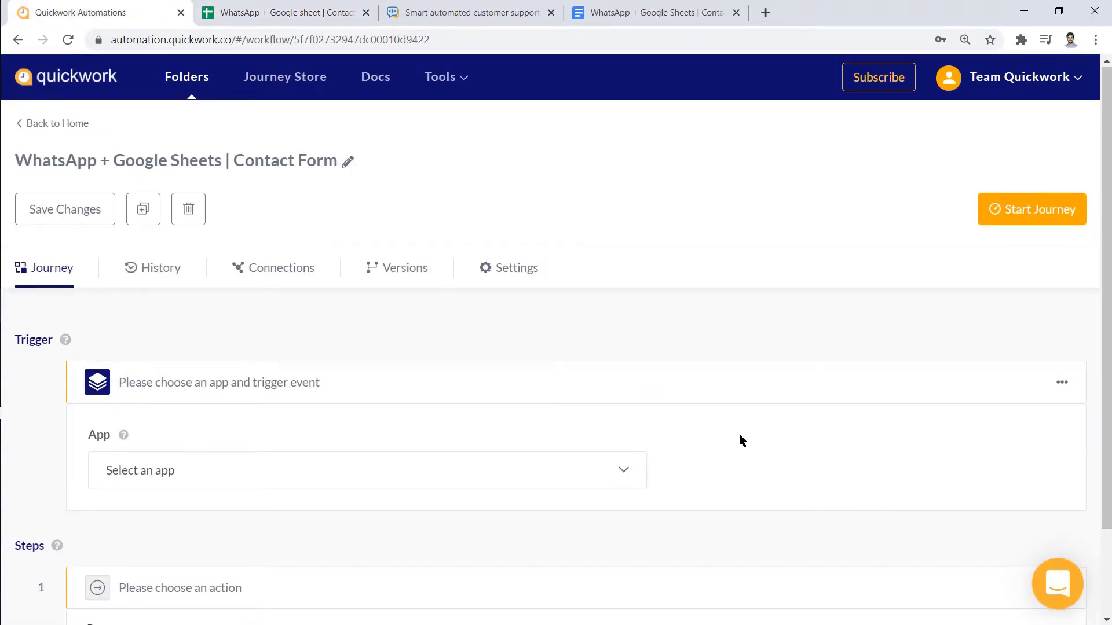
Trigger the journey on new WhatsApp by Gupshup text messages via the WhatsApp Gupshup Conn connection
scroll(740, 435, "down", 2)
left_click(631, 369)
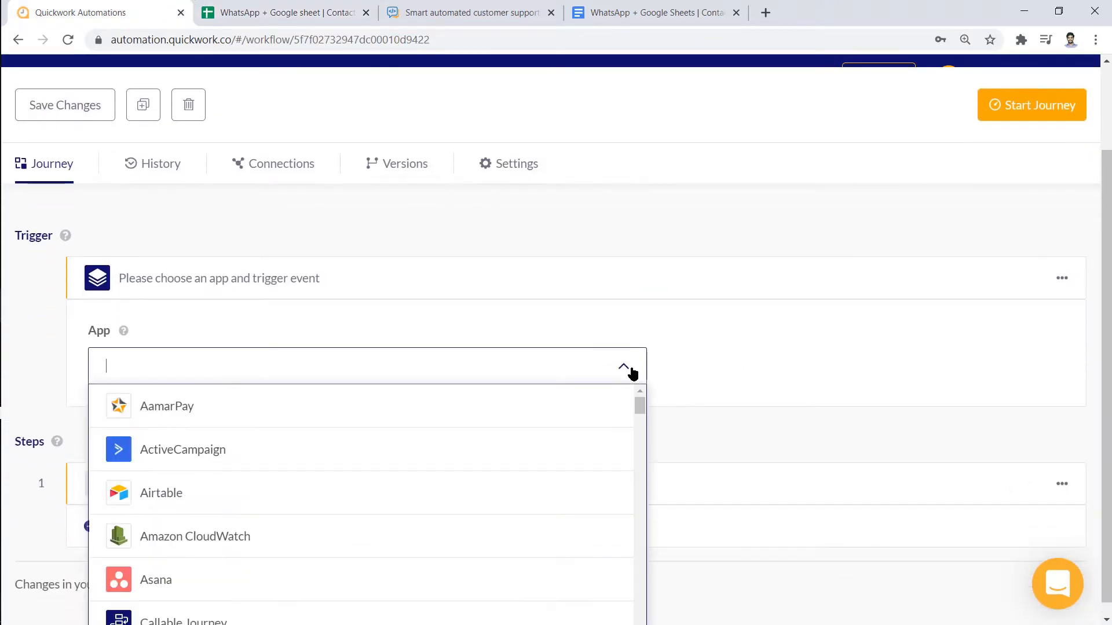
type("What")
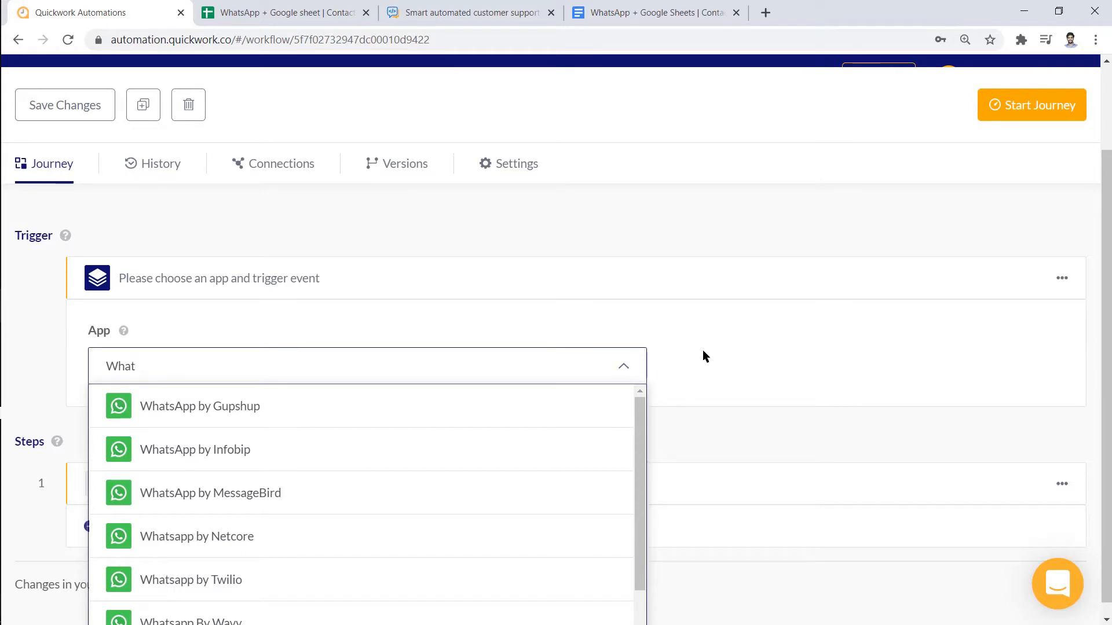
left_click(581, 400)
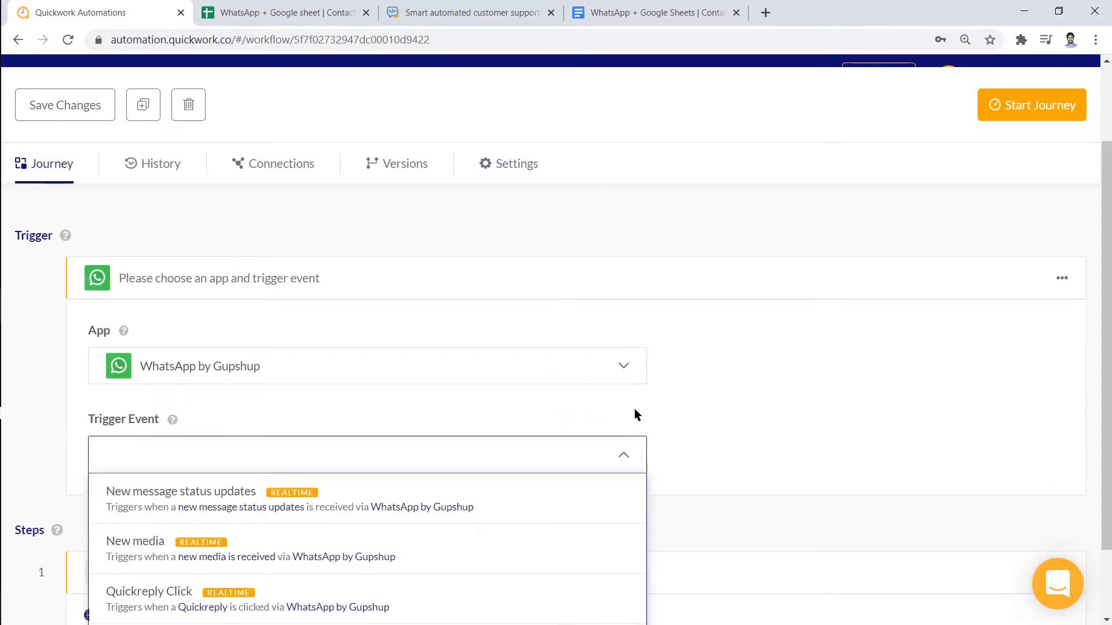
scroll(666, 413, "down", 2)
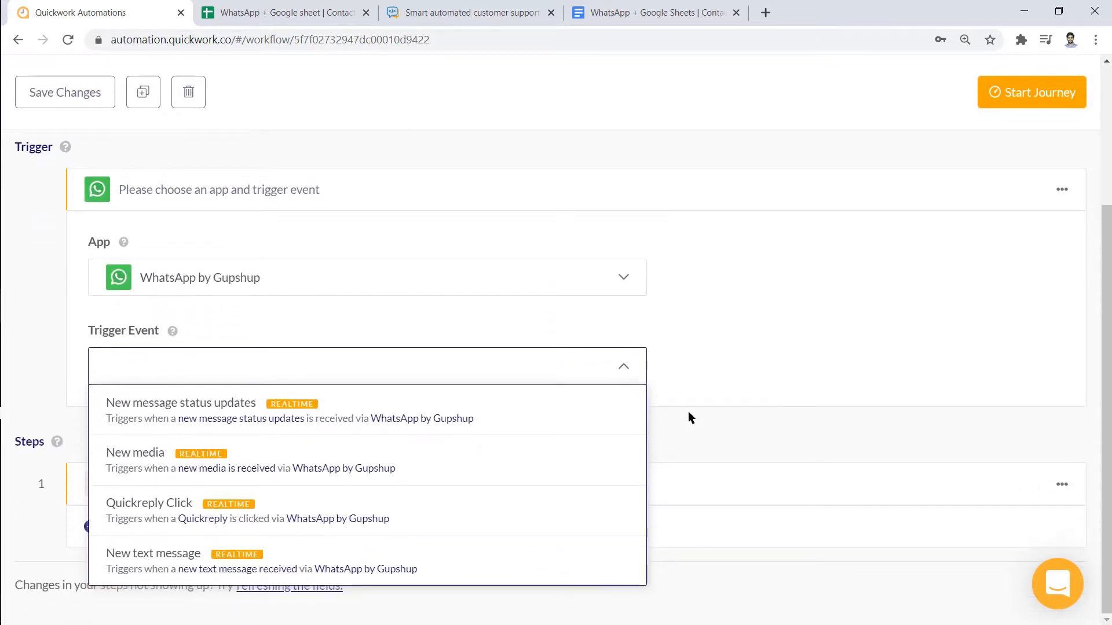
left_click(534, 552)
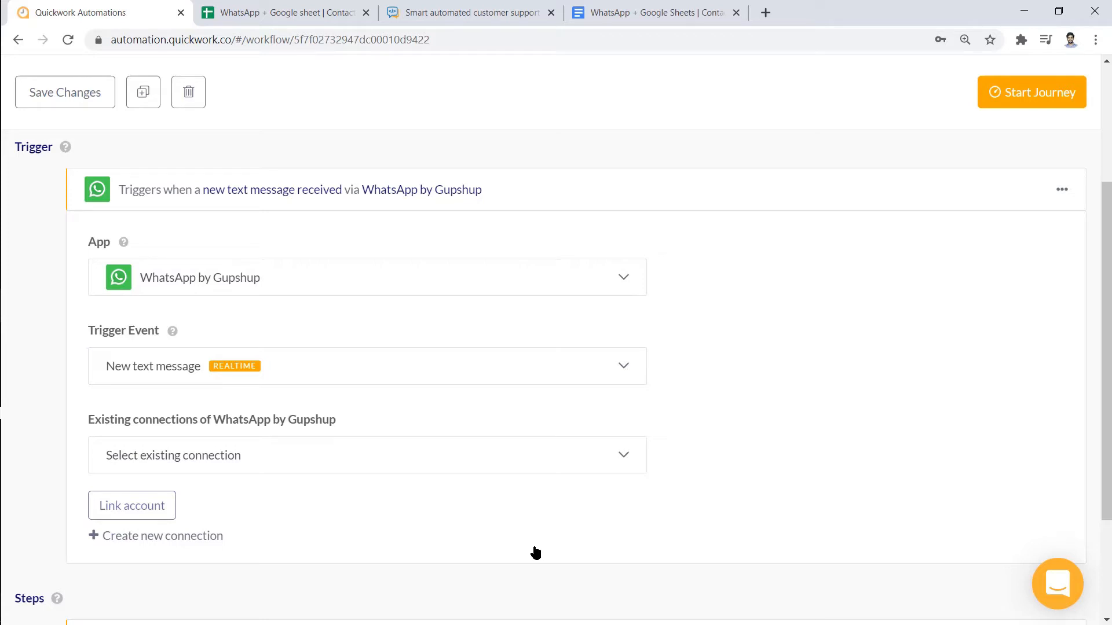
left_click(544, 464)
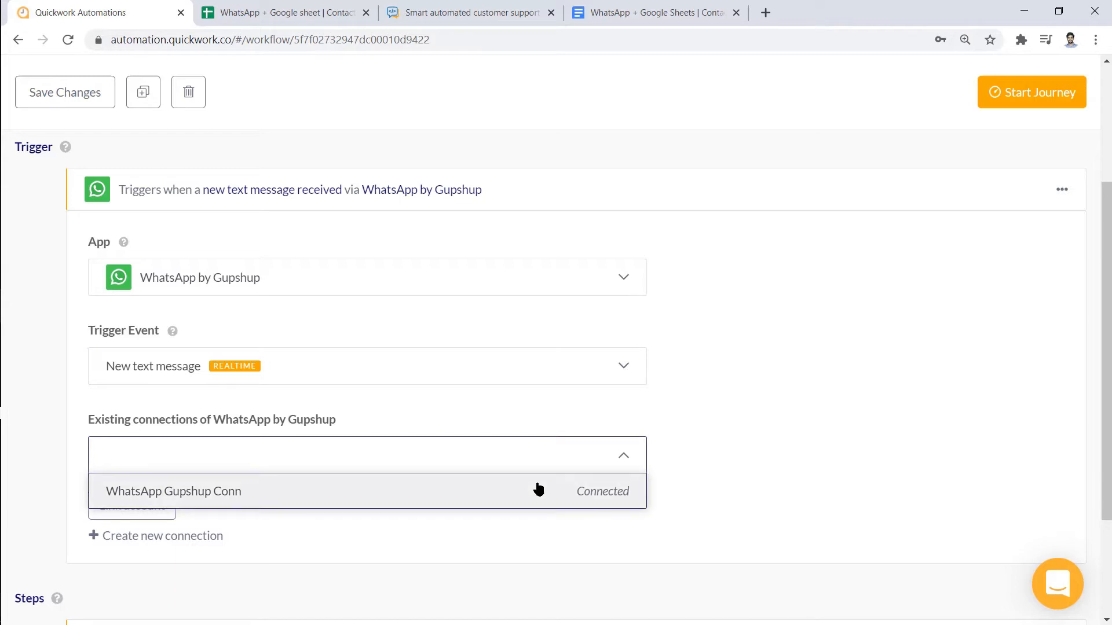
left_click(538, 490)
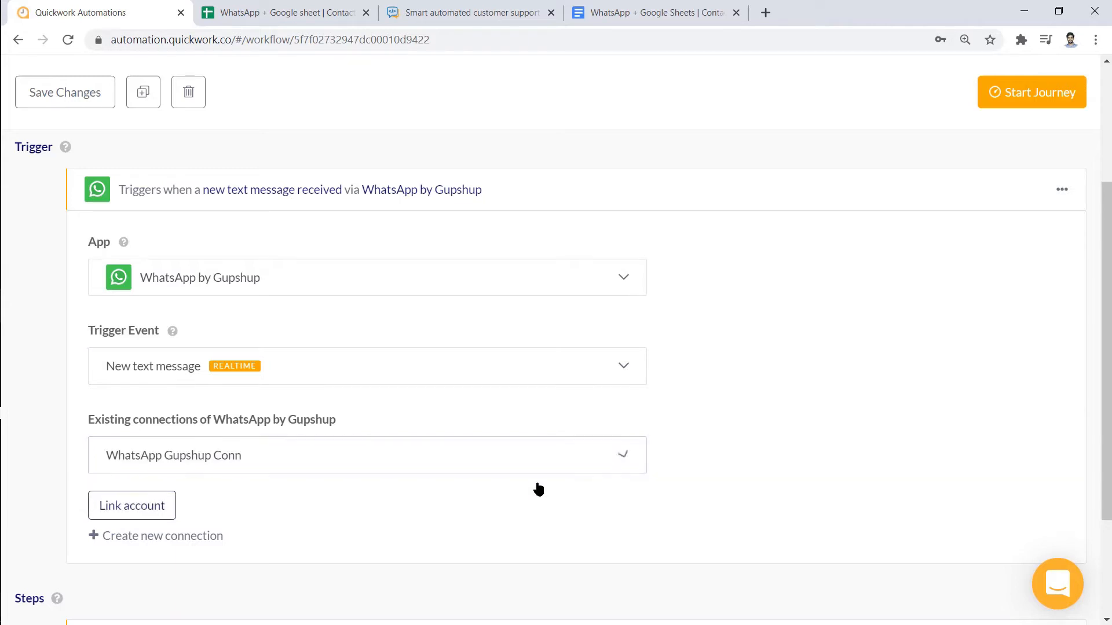
left_click(142, 504)
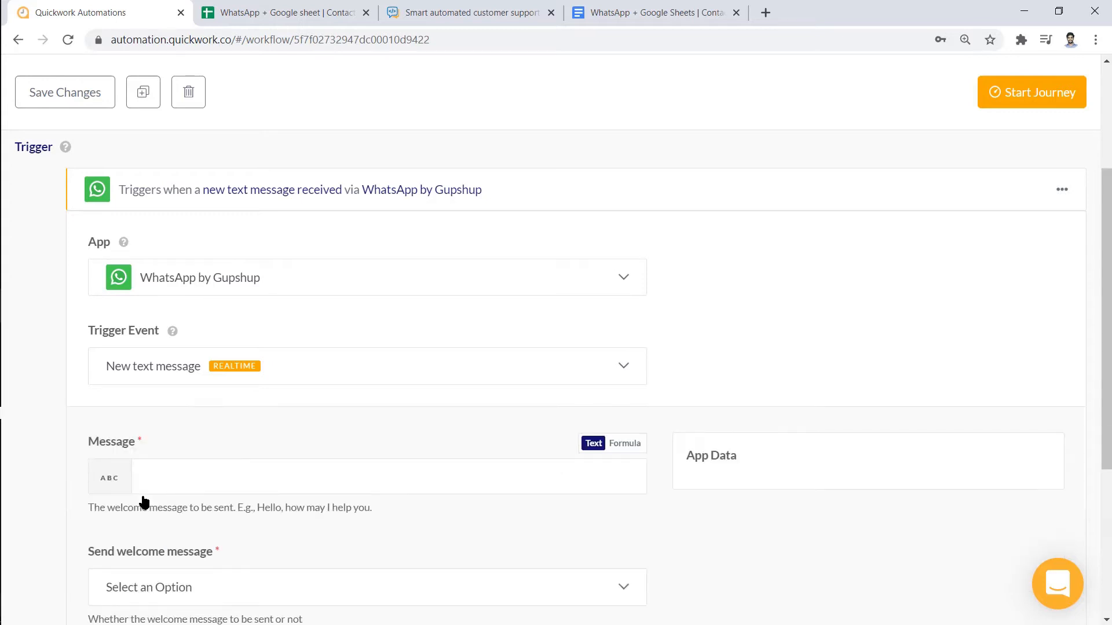
Add the welcome message 'Hello, Welcome to Quickwork Bot' and copy the webhook URL
scroll(947, 572, "down", 3)
left_click(636, 323)
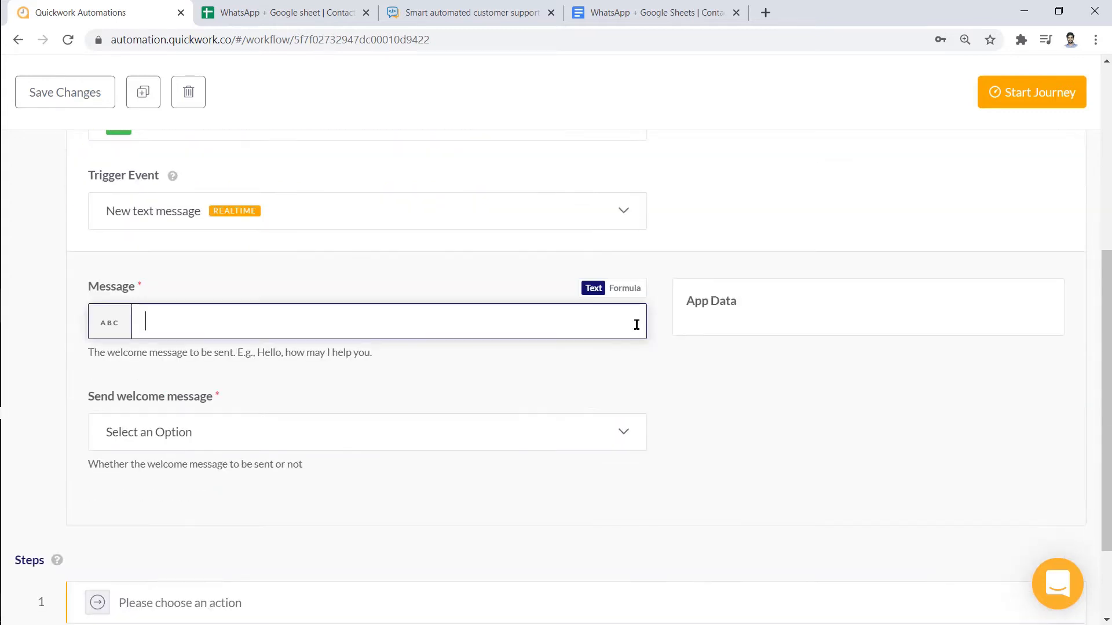
type("Hello, Welcome to Quickwork Bot")
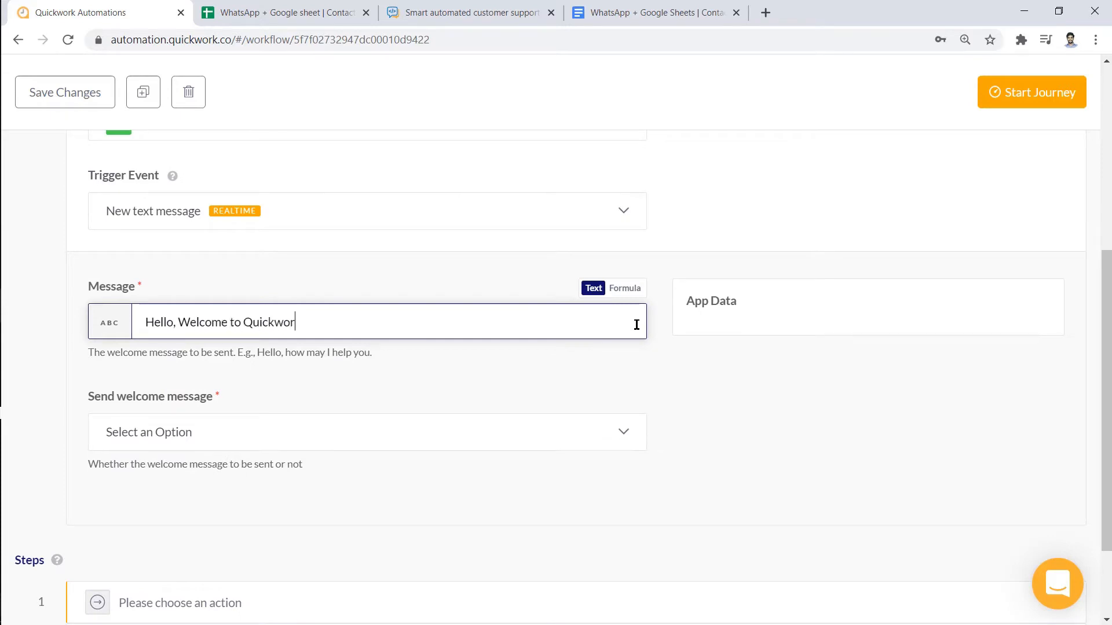
left_click(612, 431)
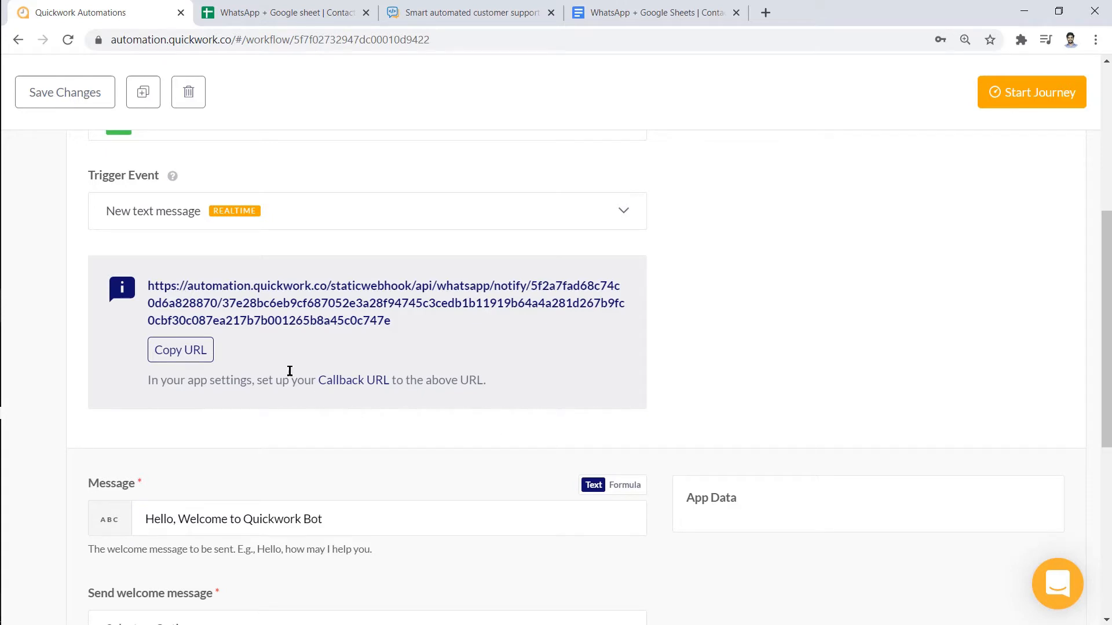
left_click(187, 348)
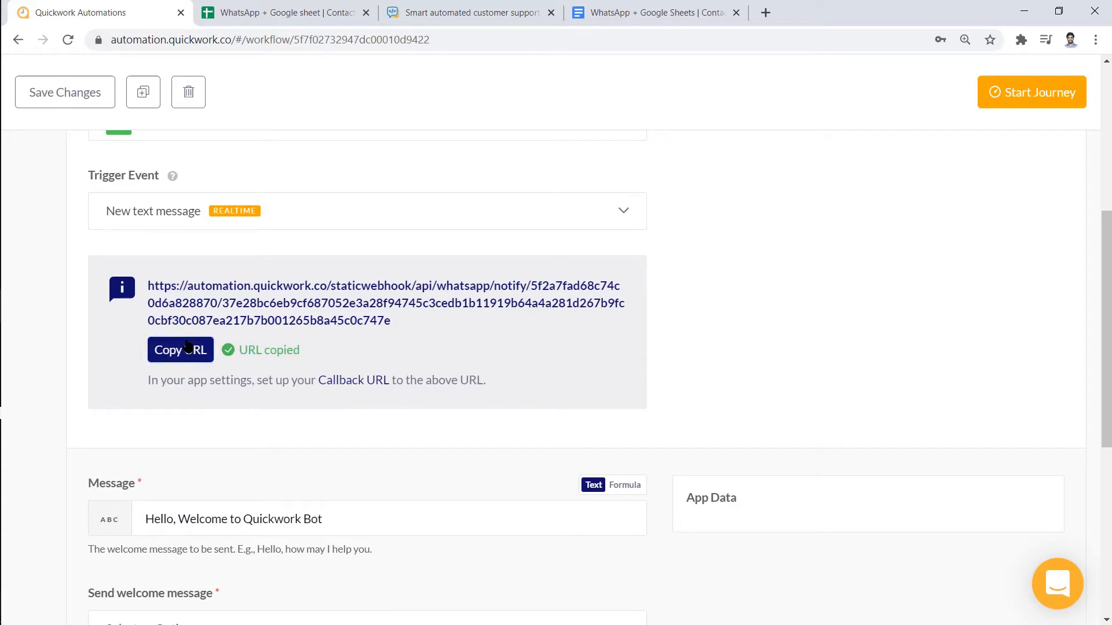
Replace the quickdemow app's Gupshup callback URL with the pasted Quickwork webhook and set it
left_click(484, 8)
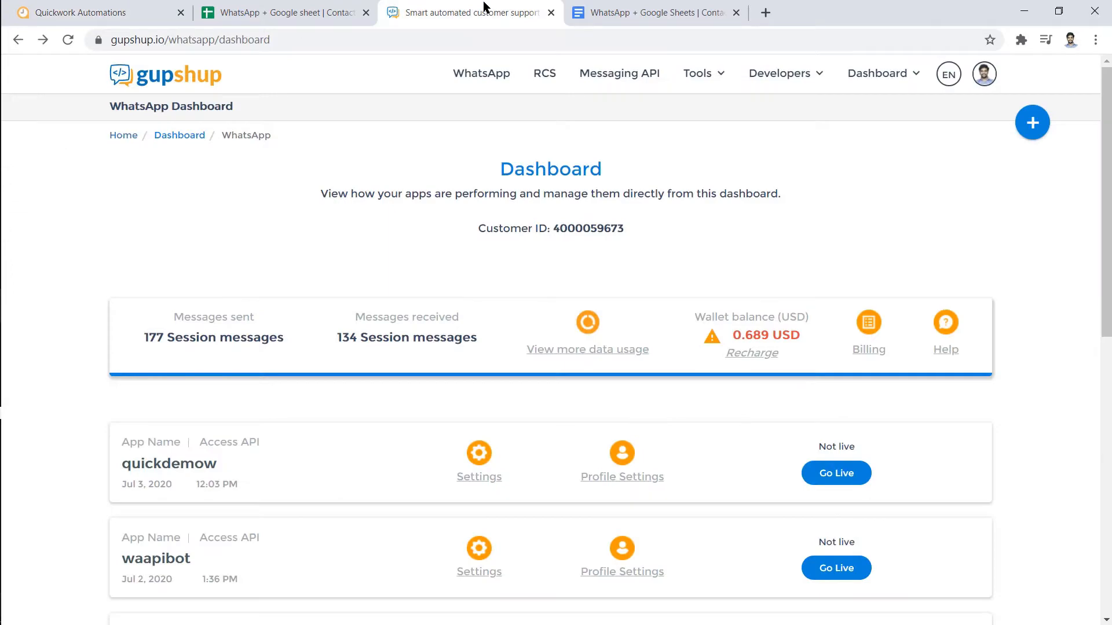
left_click(177, 463)
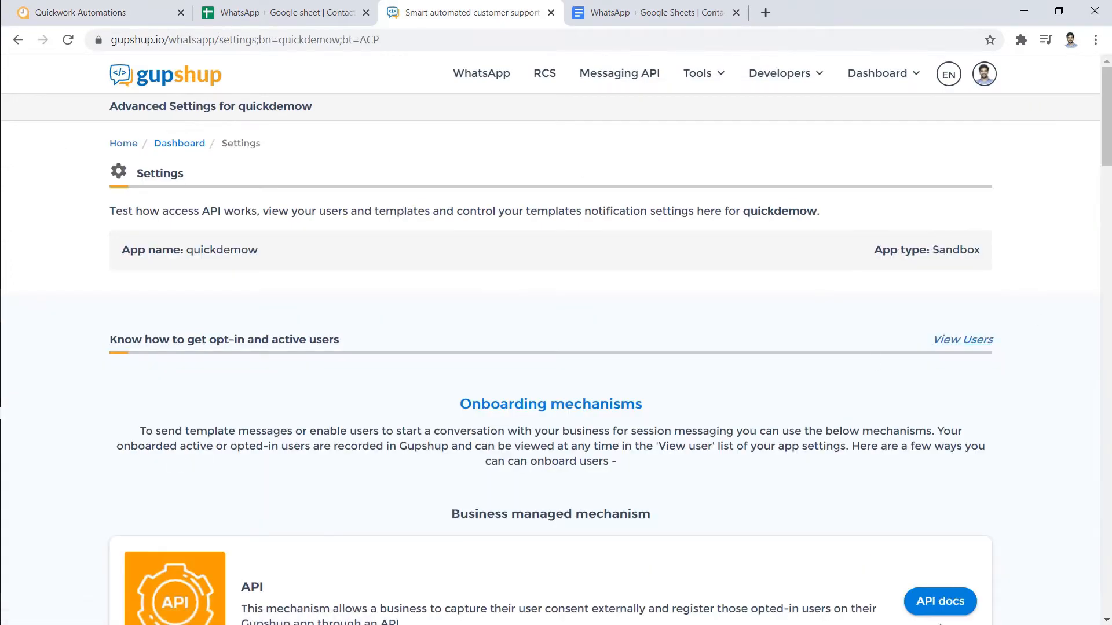
left_click_drag(1107, 145, 1109, 476)
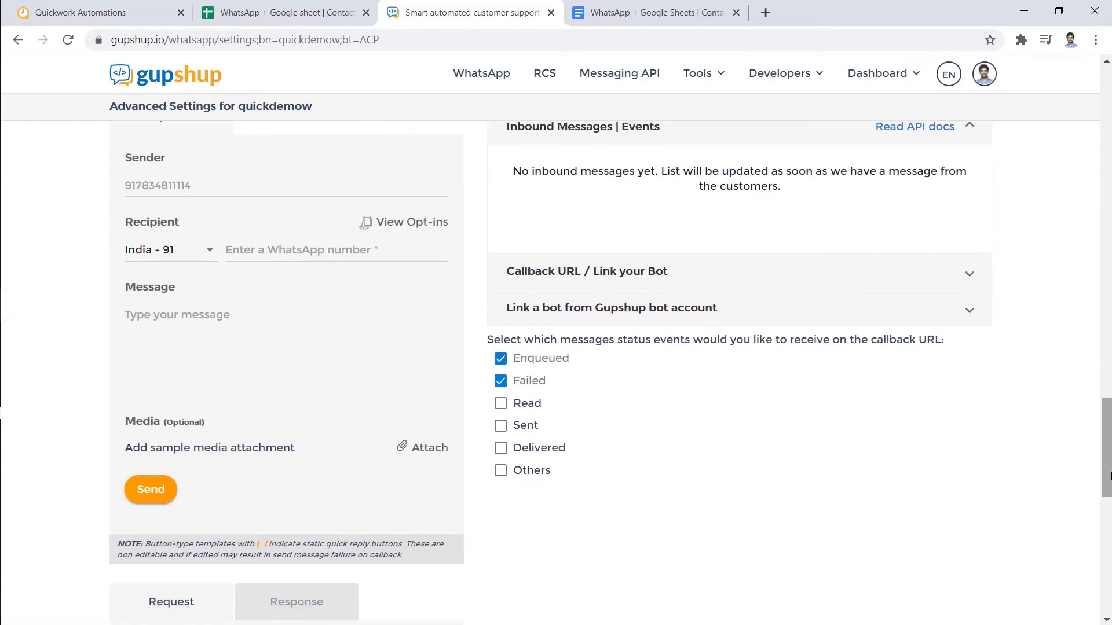
left_click(970, 274)
left_click(745, 370)
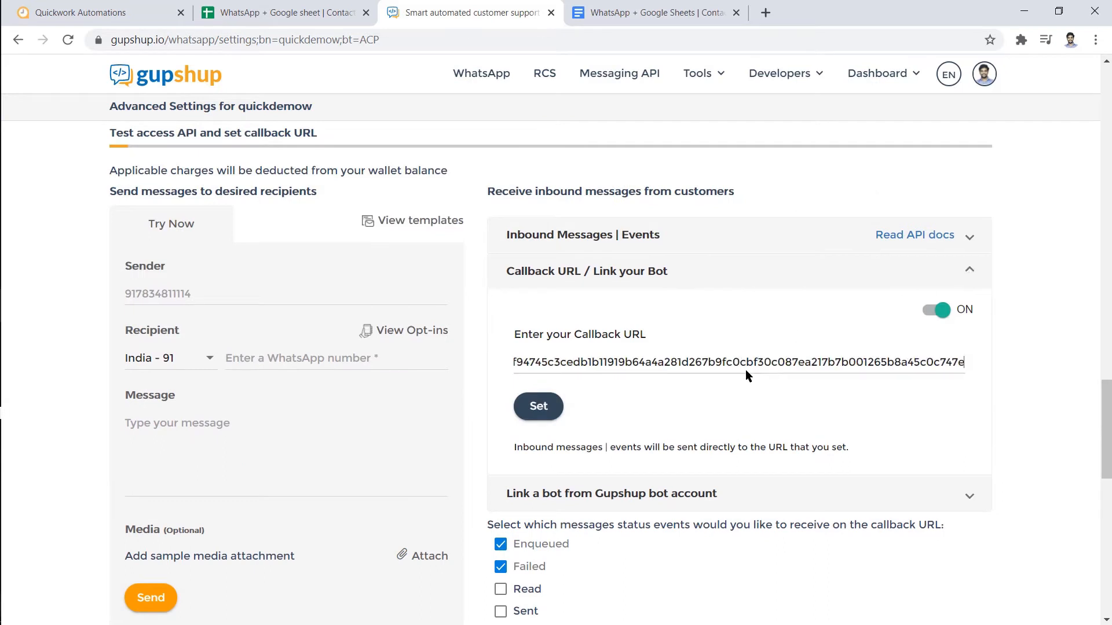
triple_click(748, 365)
key("BackSpace")
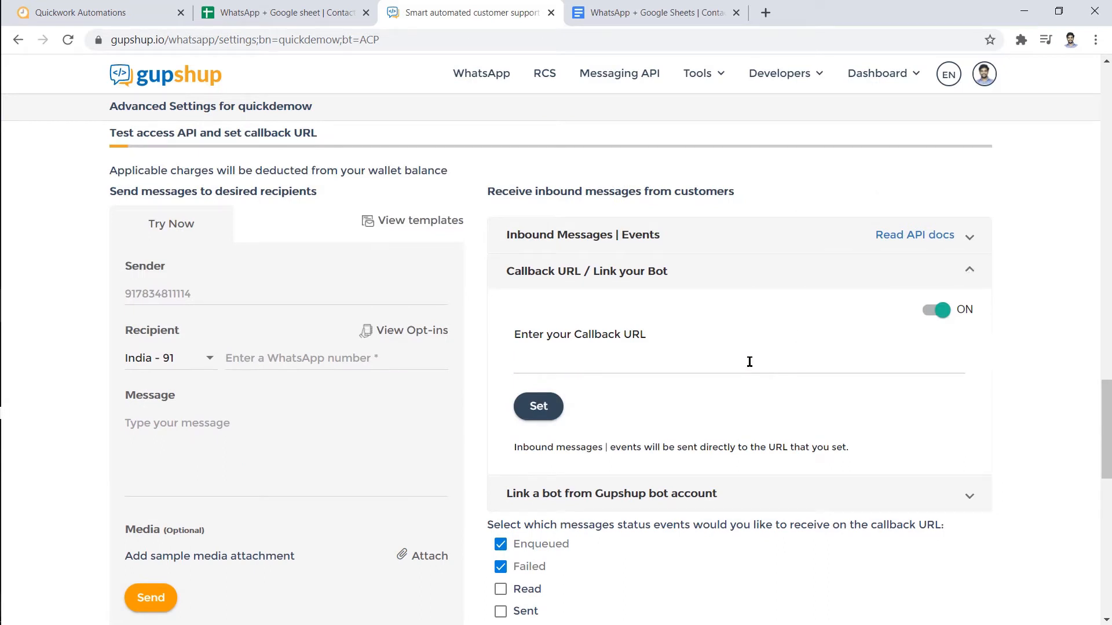
key("ctrl+v")
left_click(533, 409)
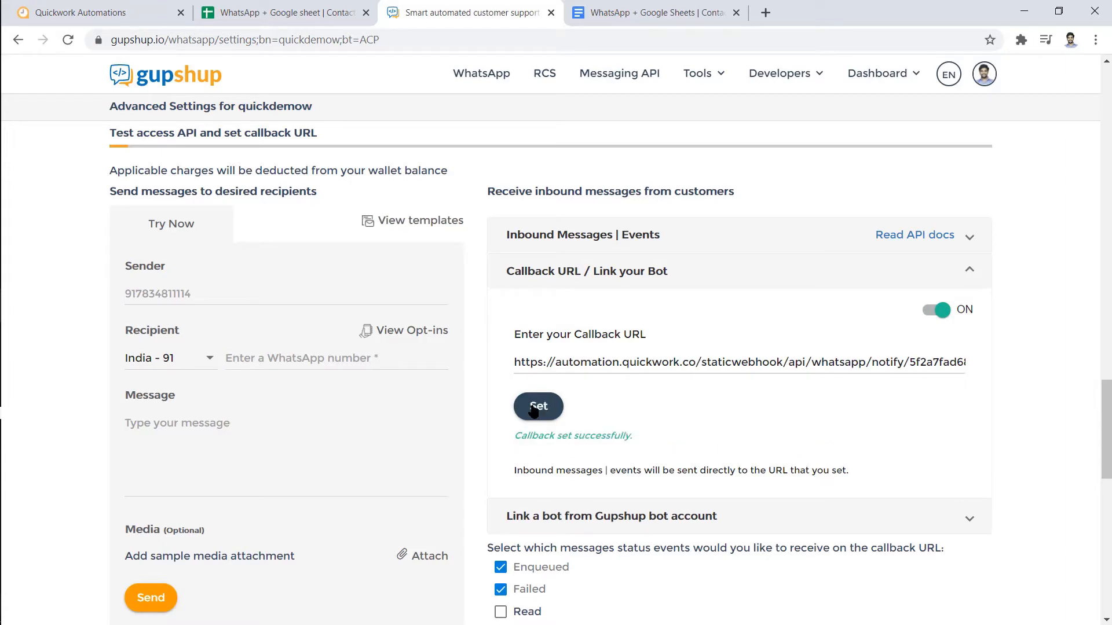
left_click(82, 12)
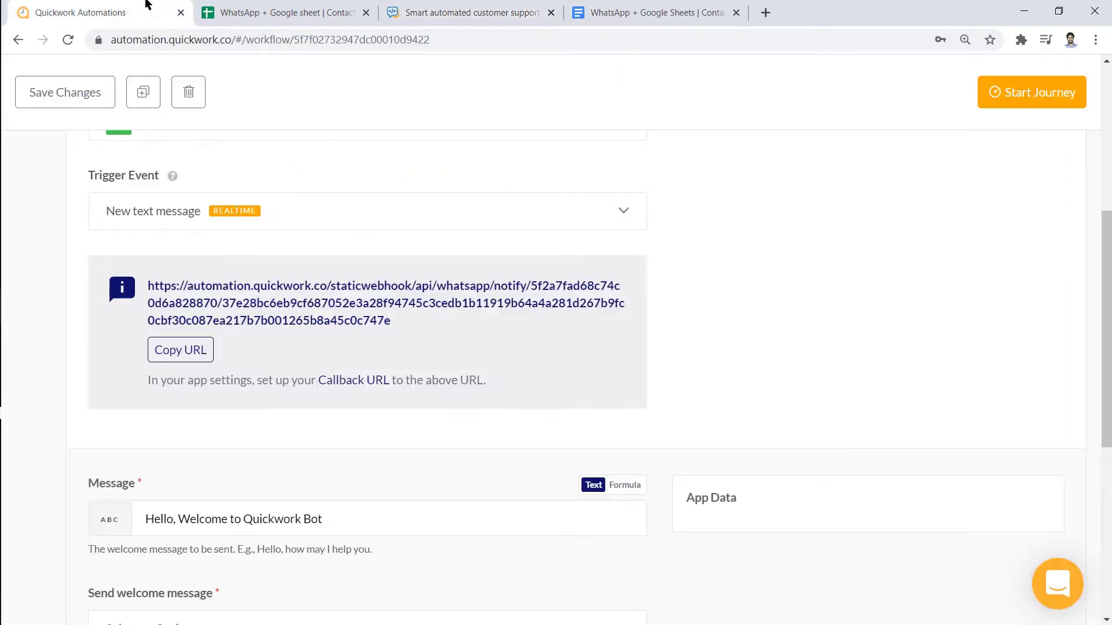
Turn on sending a welcome message in the trigger settings
scroll(724, 307, "down", 4)
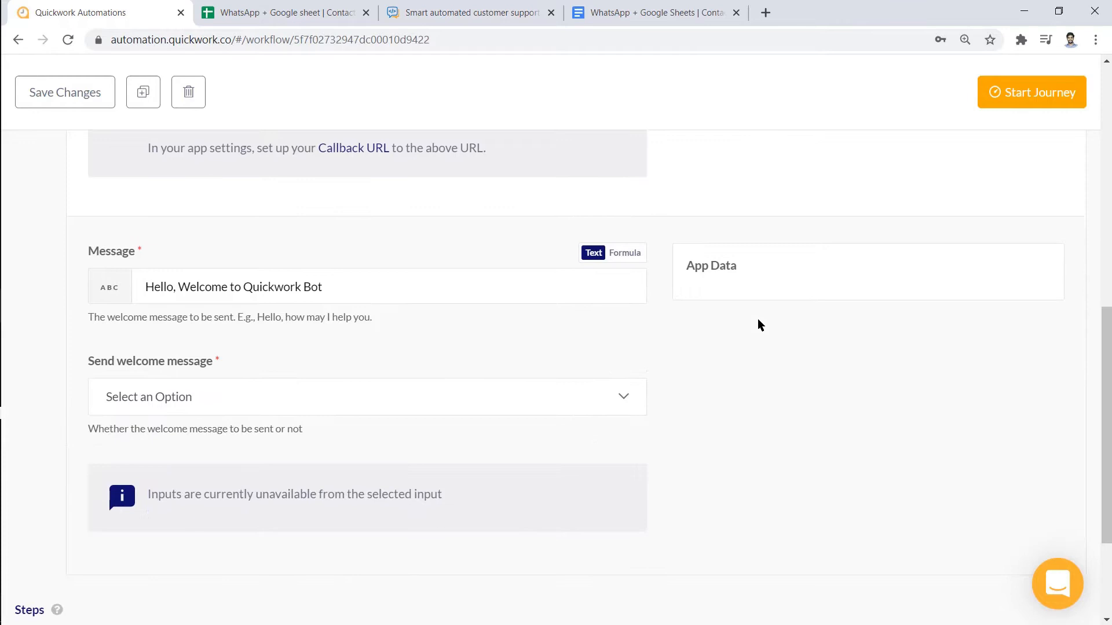
left_click(622, 401)
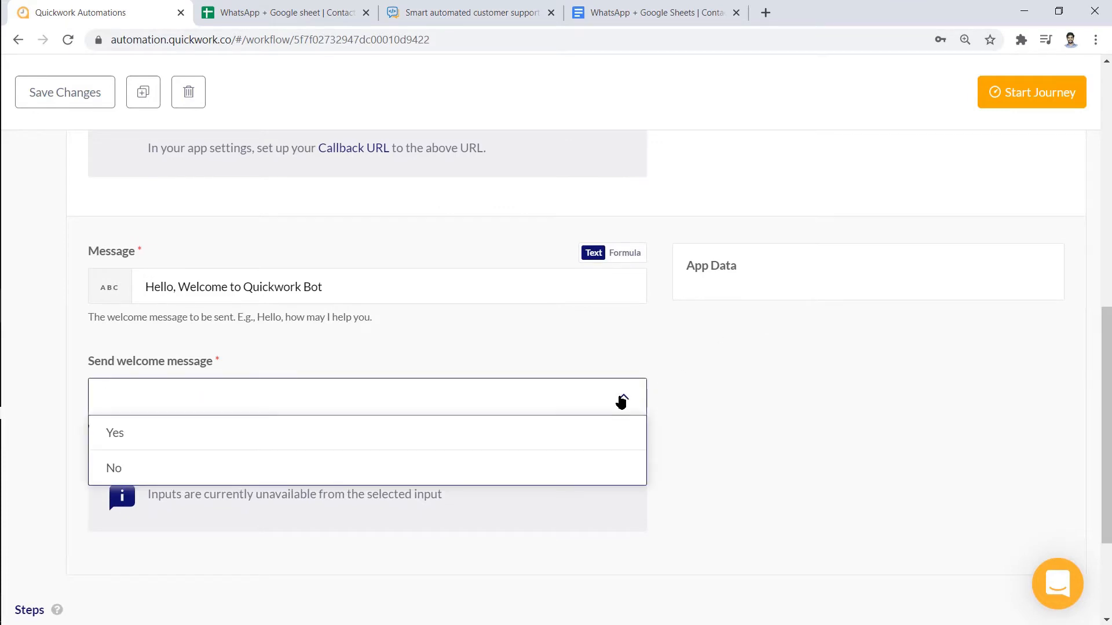
left_click(618, 434)
scroll(839, 460, "down", 3)
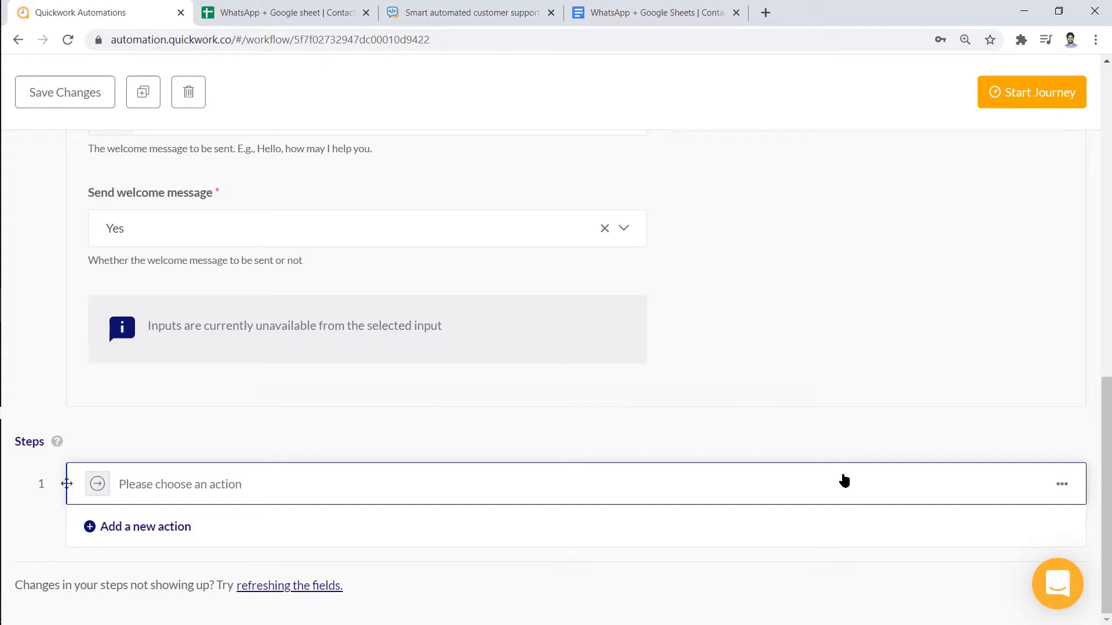
Make step 1 a WhatsApp by Gupshup Send message action
left_click(844, 480)
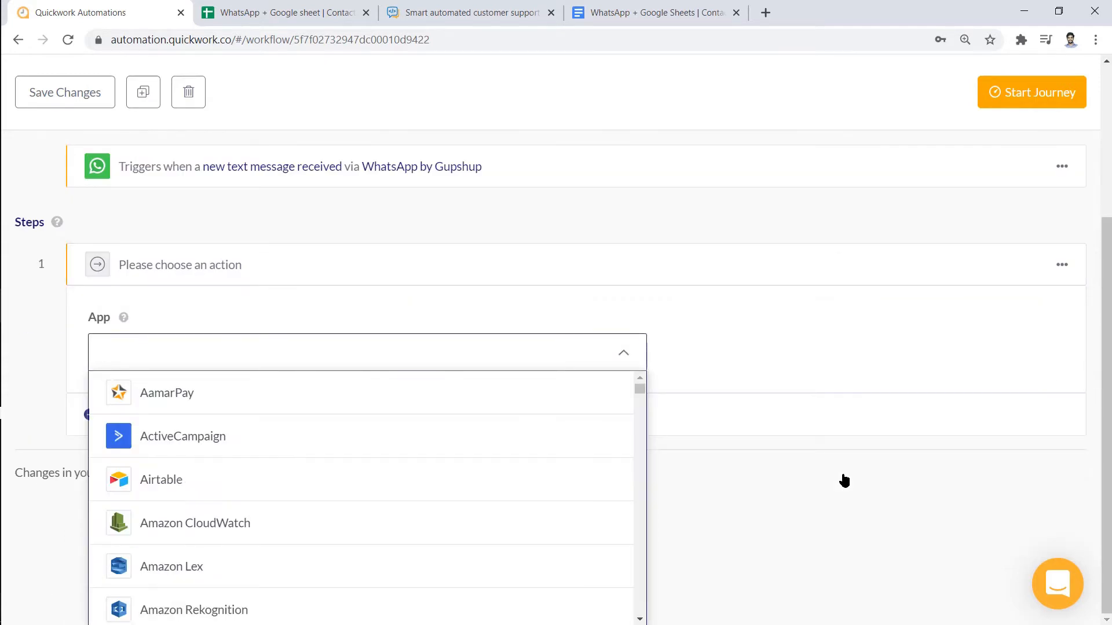
type("What")
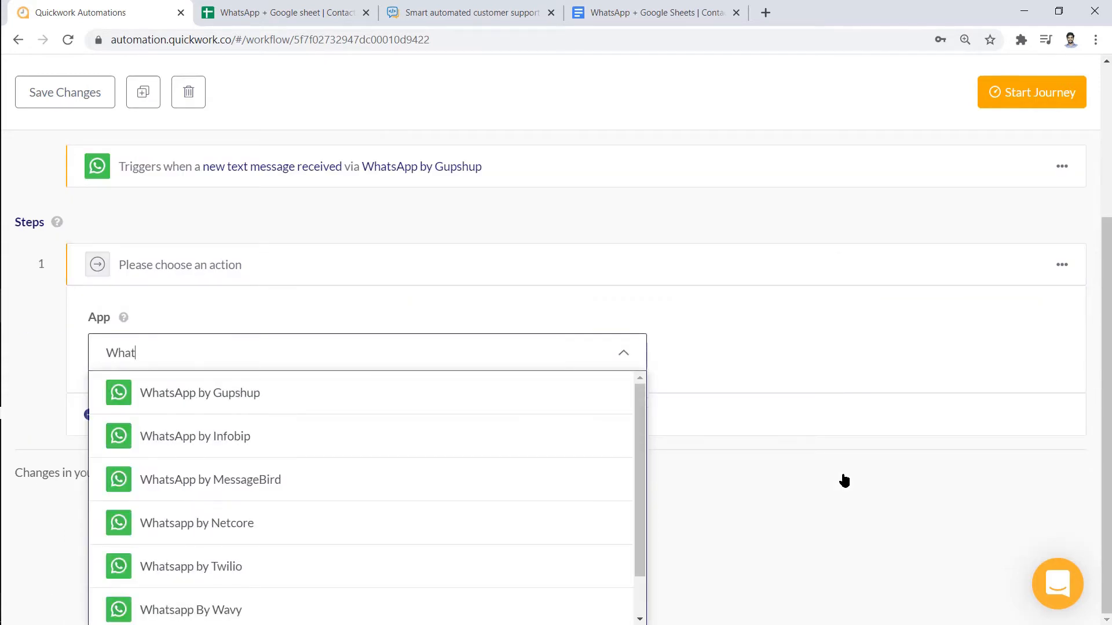
left_click(613, 391)
scroll(729, 392, "down", 1)
scroll(635, 465, "down", 1)
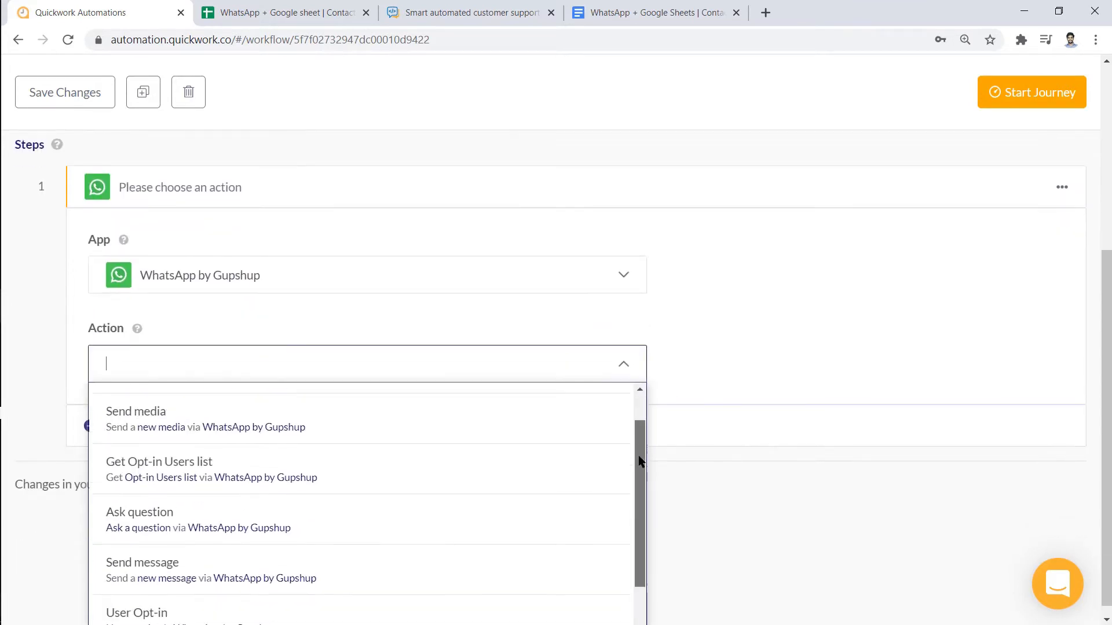
left_click(566, 533)
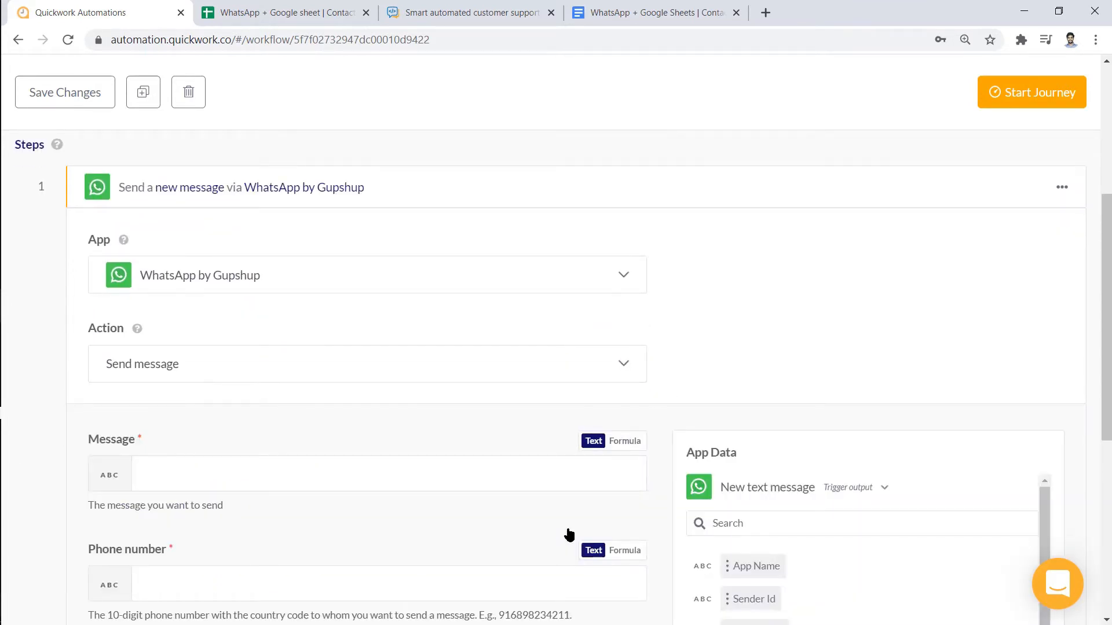
Paste the welcome text as step 1's message and send it to the Sender Id
scroll(568, 529, "down", 1)
left_click(534, 391)
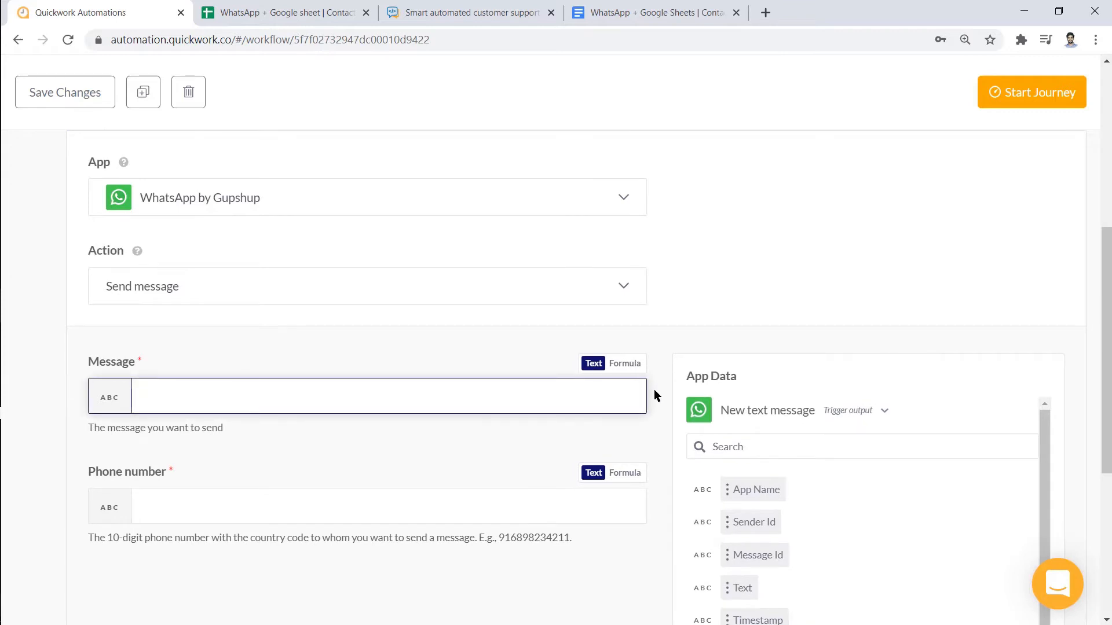
key("ctrl+v")
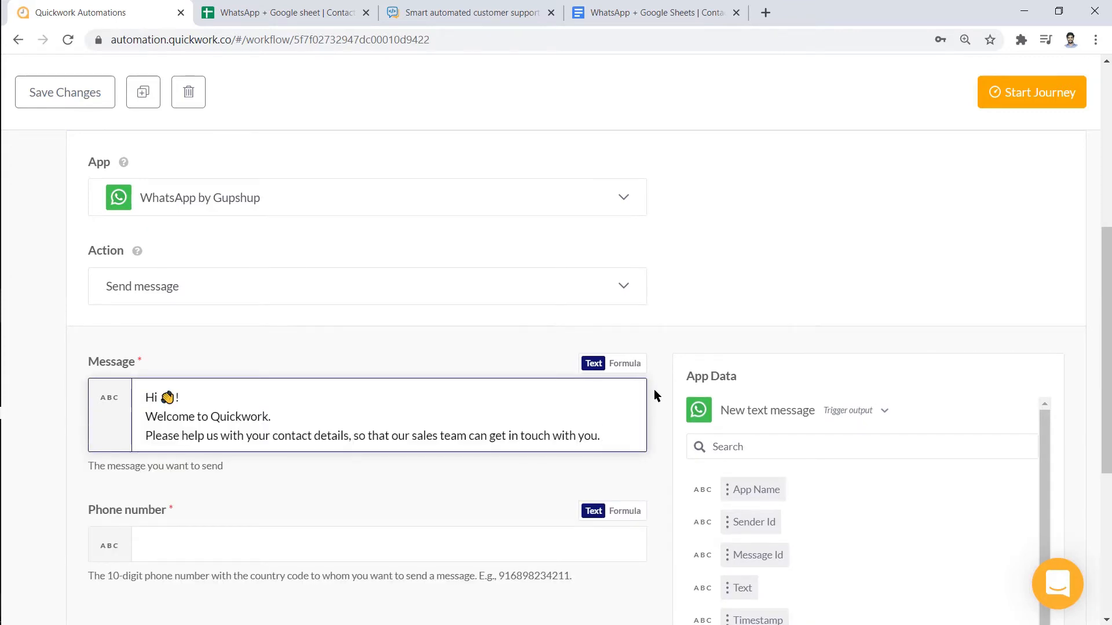
scroll(654, 389, "down", 1)
left_click(561, 462)
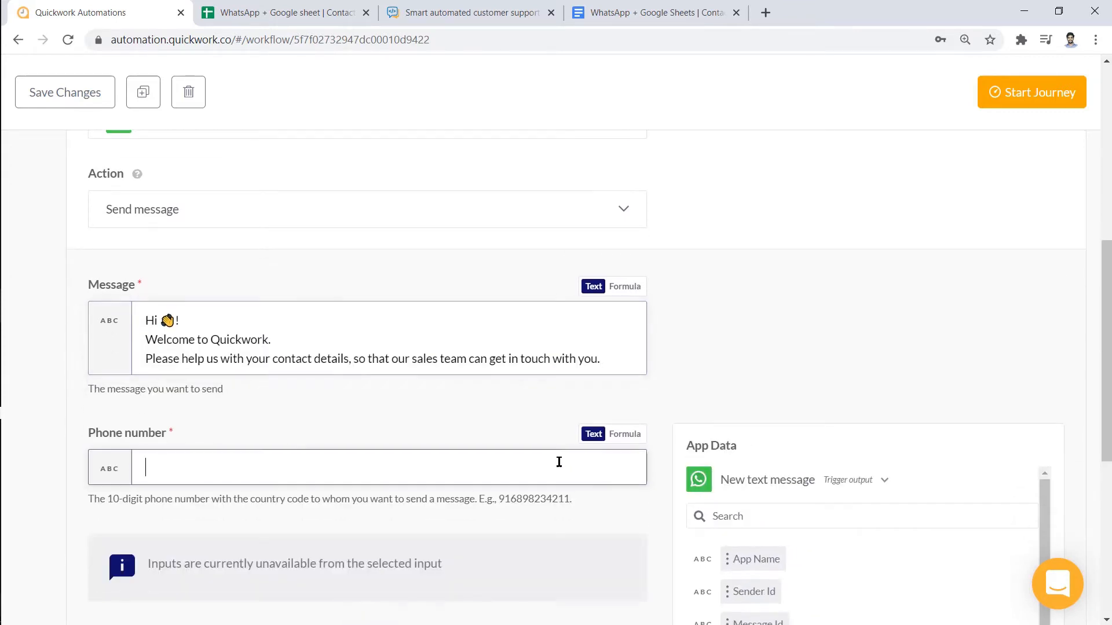
scroll(602, 513, "down", 1)
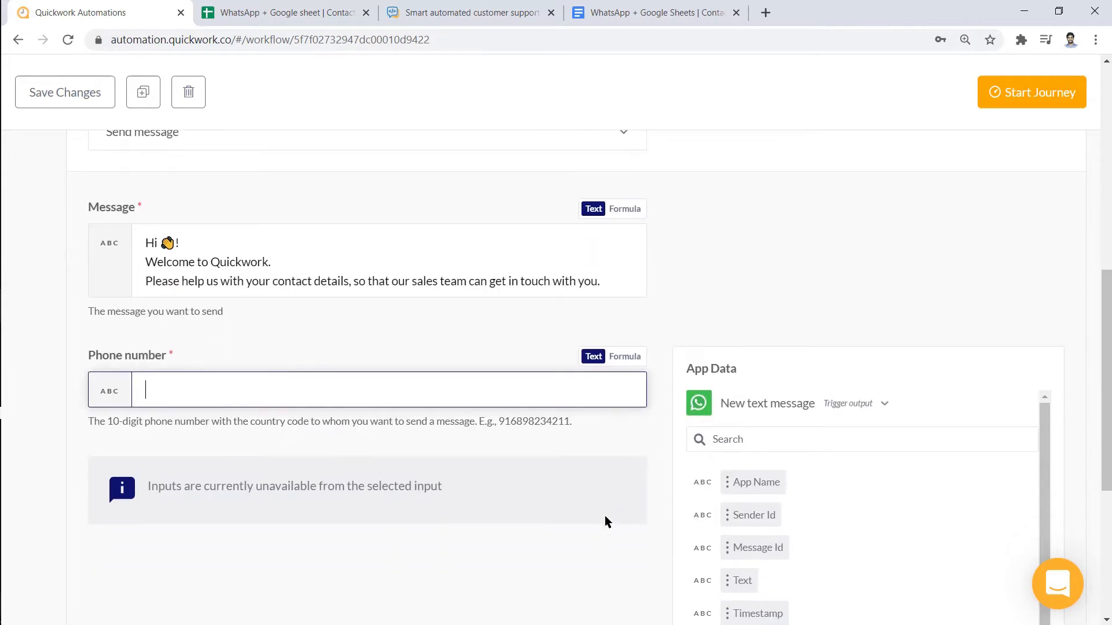
left_click(739, 520)
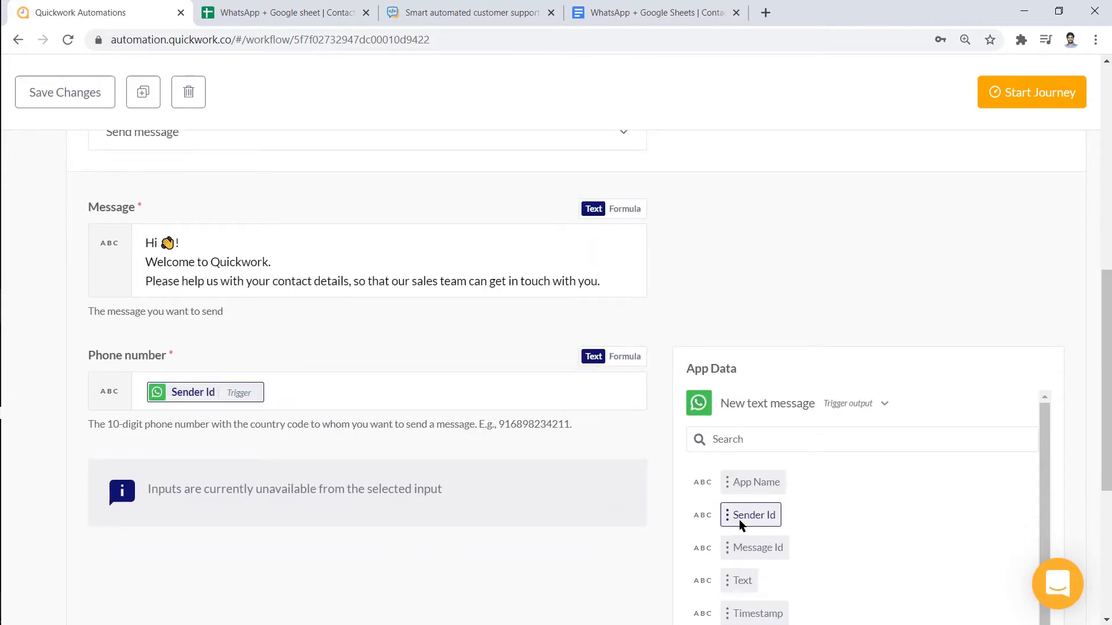
scroll(747, 463, "up", 5)
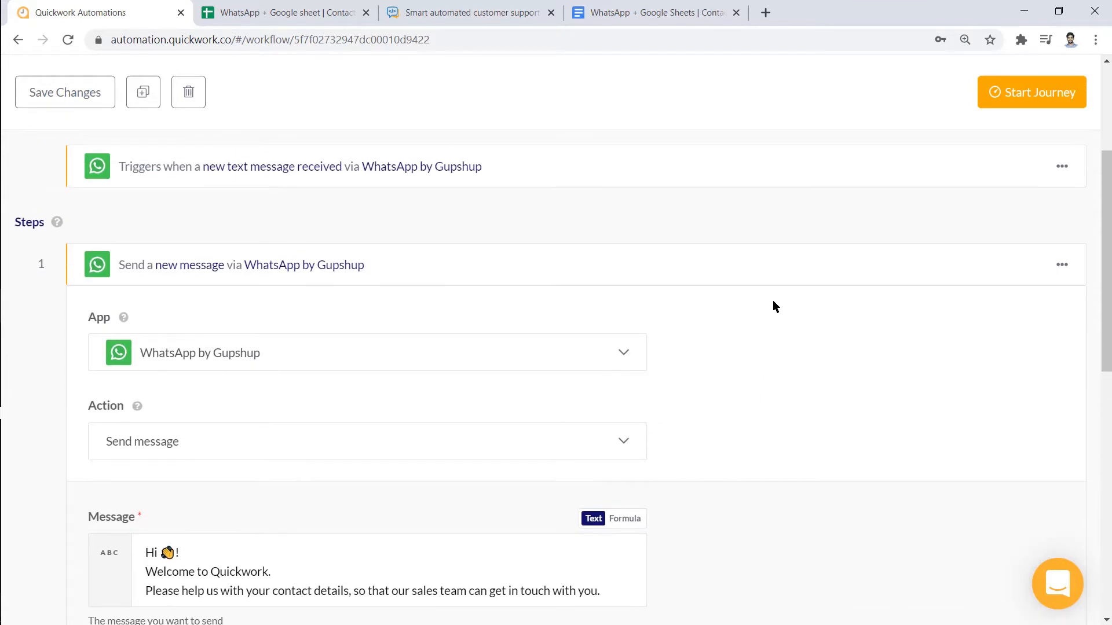
left_click(776, 260)
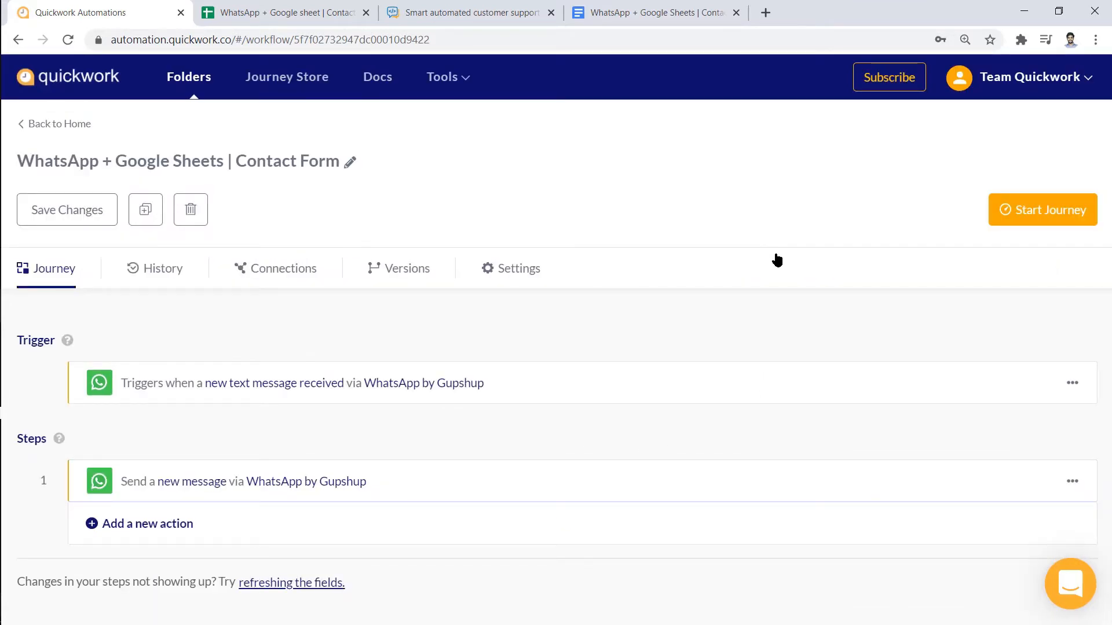
Add step 2 as a WhatsApp by Gupshup Ask question simple action
left_click(164, 525)
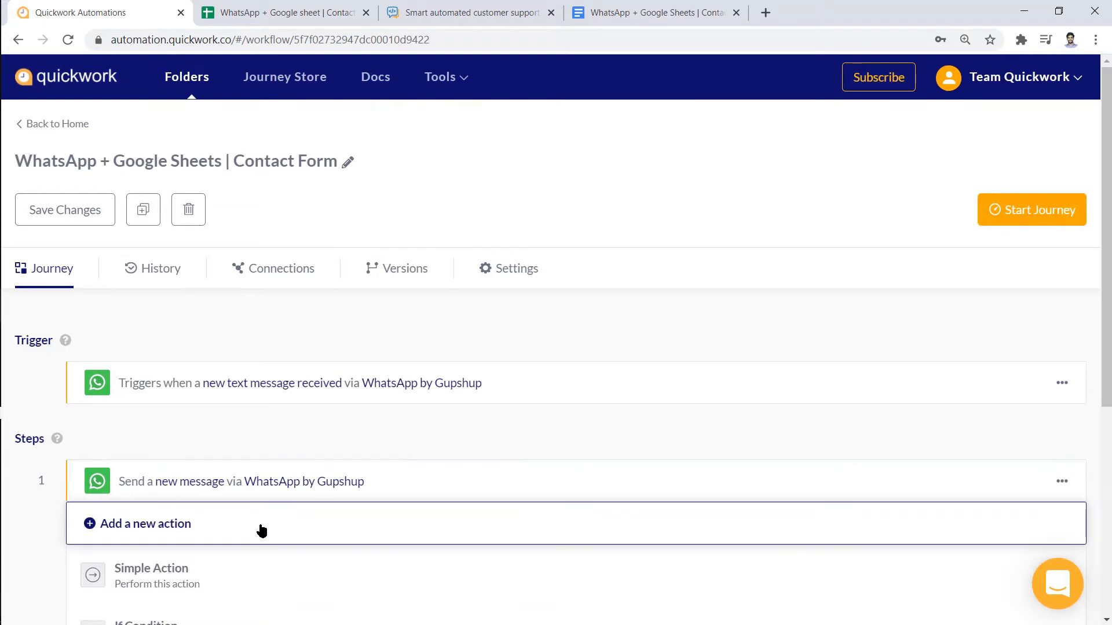
left_click(263, 570)
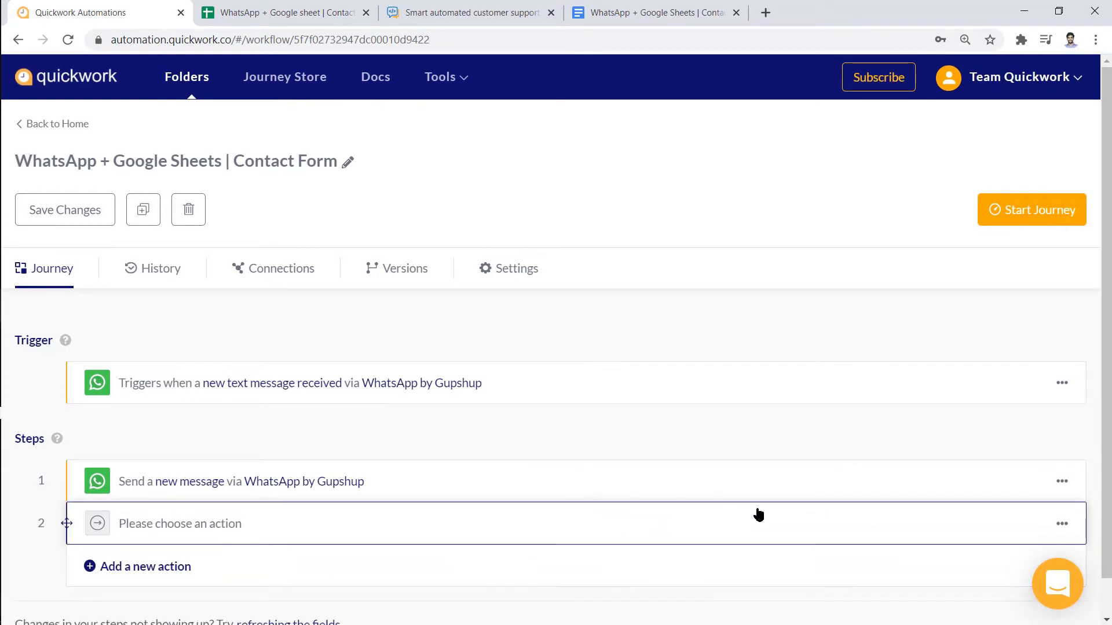
left_click(774, 514)
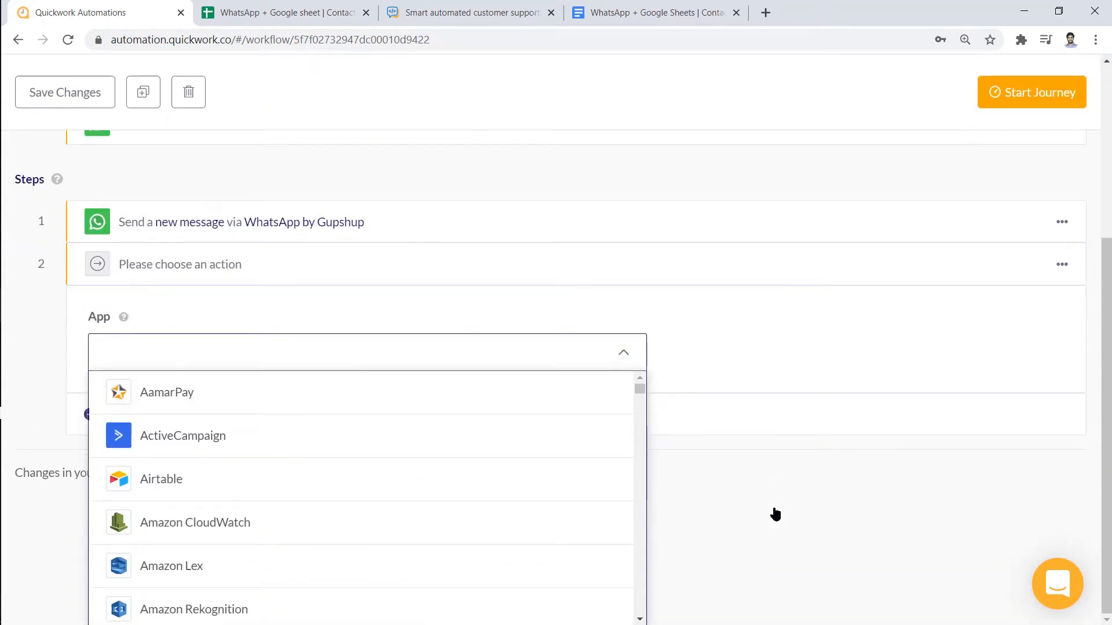
type("What")
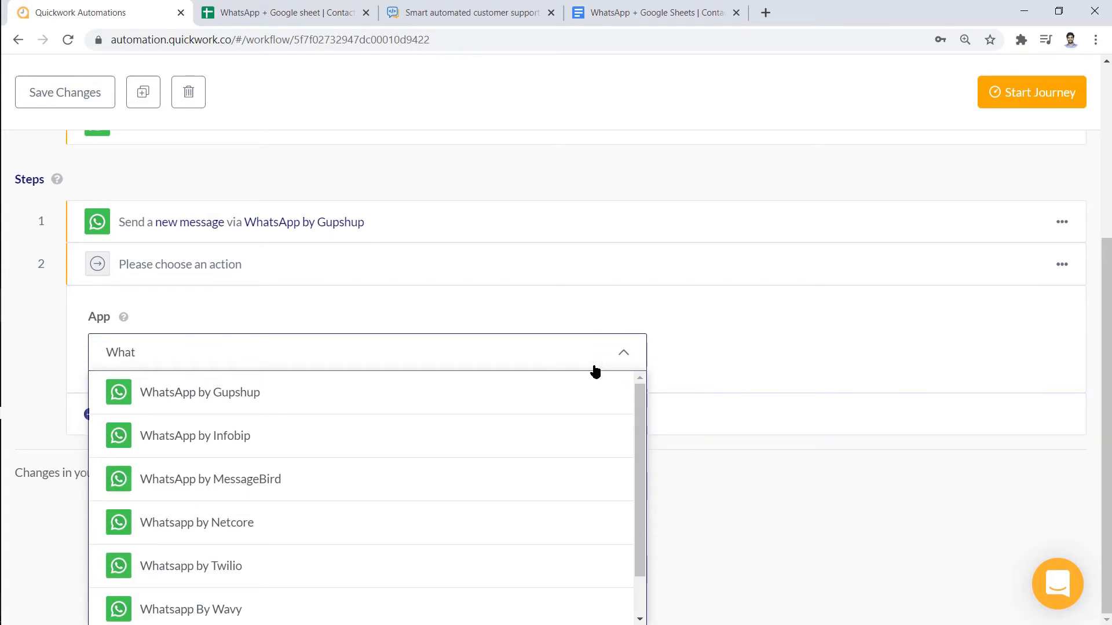
left_click(595, 392)
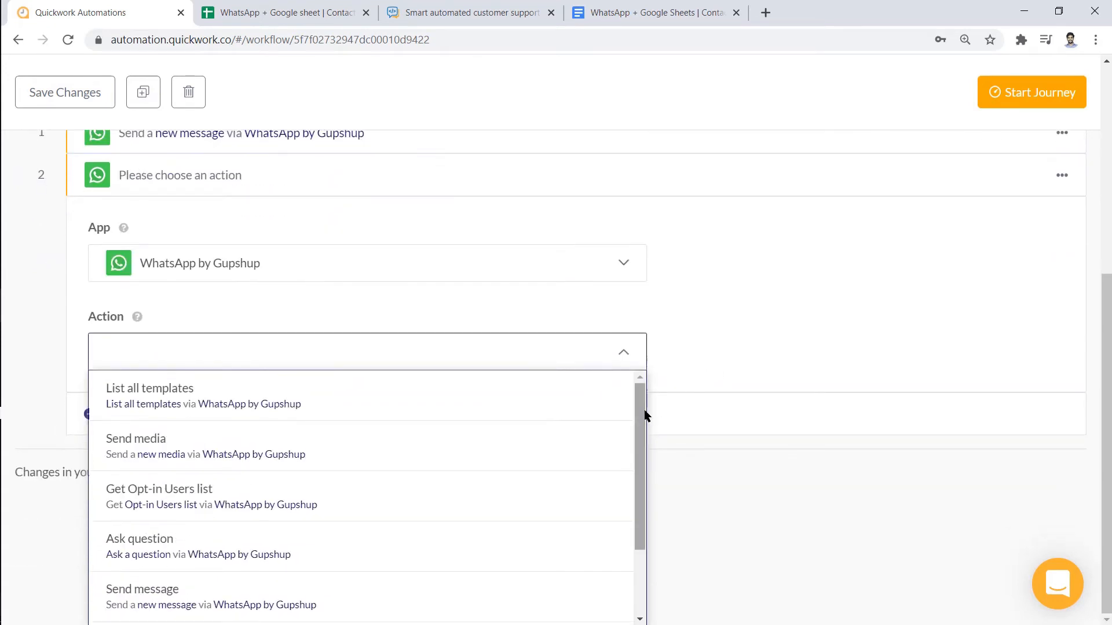
scroll(643, 429, "down", 1)
left_click(607, 490)
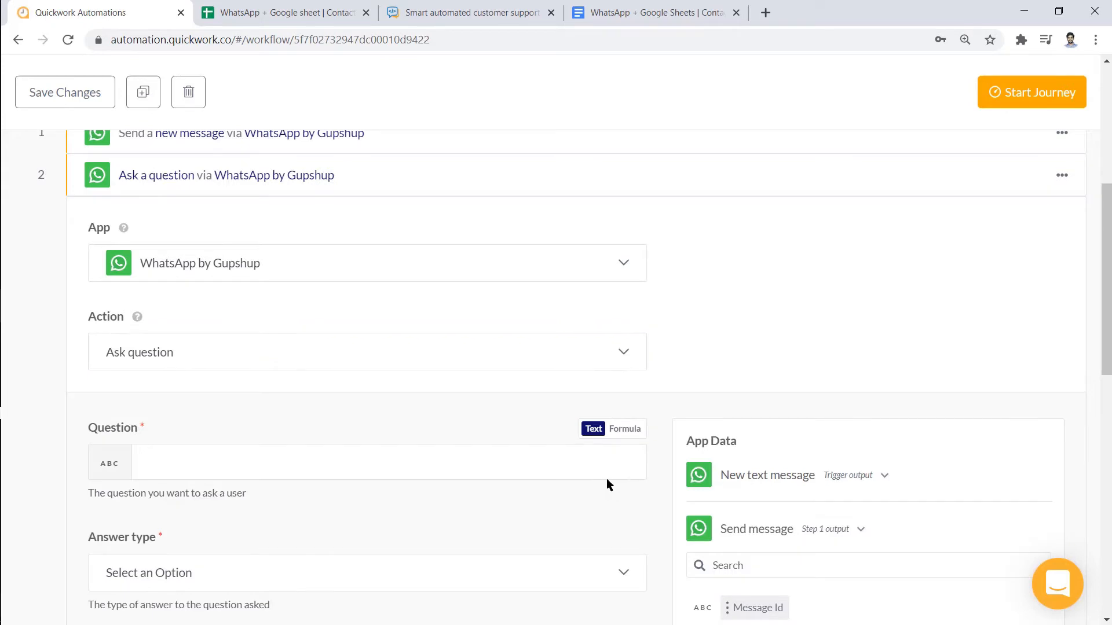
Ask 'Can we have your name ?' with a Text answer and retry help 'Please enter valid input'
left_click(606, 456)
type("Can we have your name ?")
scroll(662, 451, "down", 3)
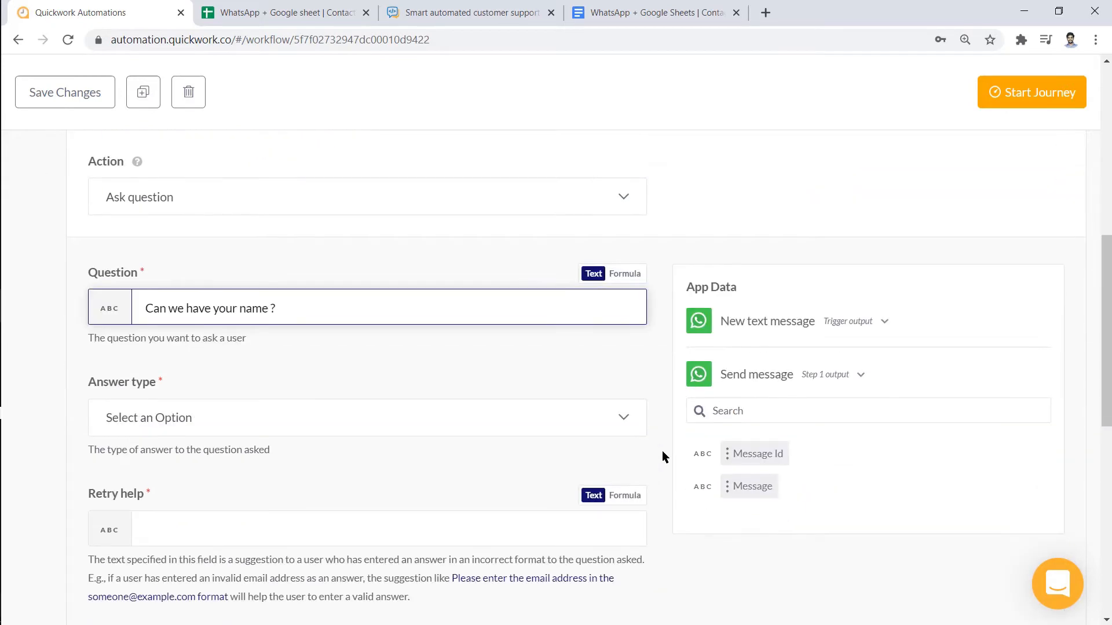
left_click(629, 415)
left_click(609, 452)
scroll(614, 446, "down", 3)
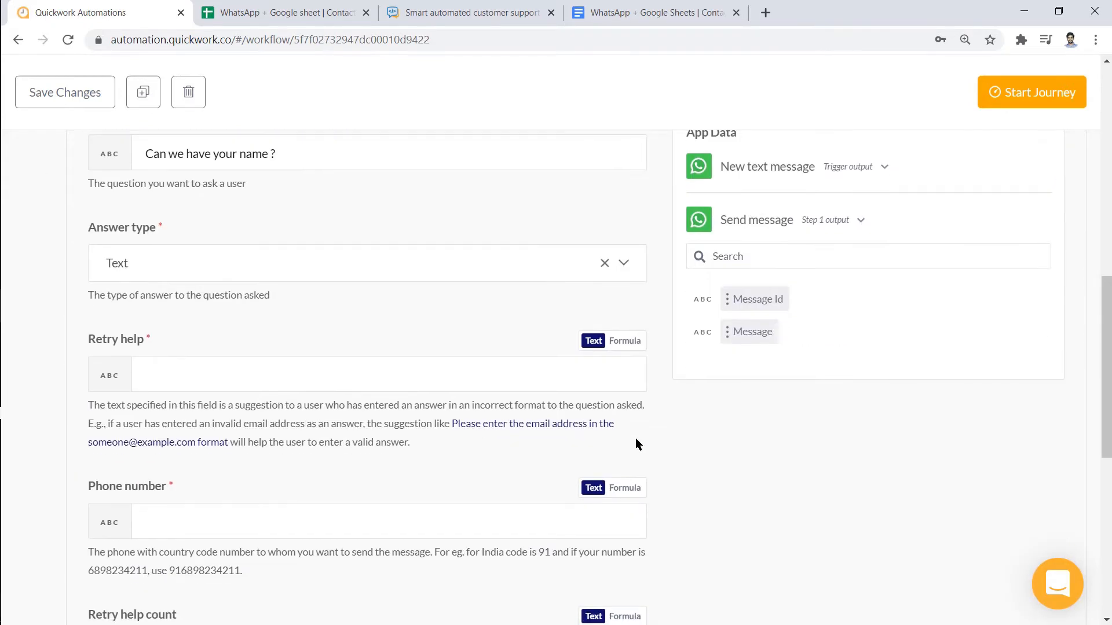
left_click(612, 385)
type("Please enter")
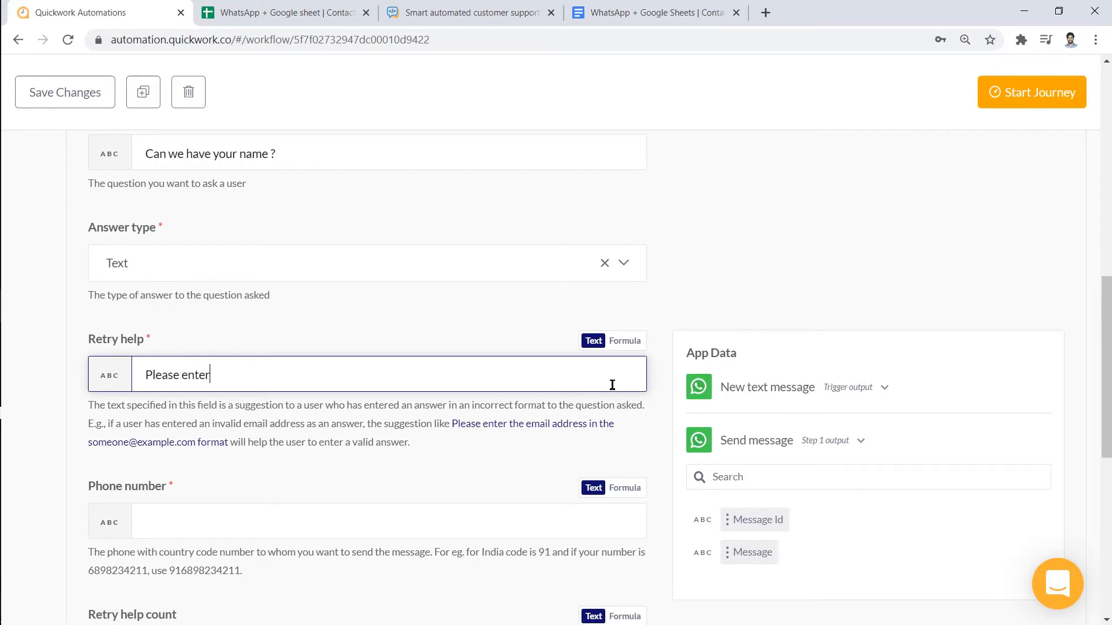
type(" valid input")
left_click(652, 429)
Begin filling step 2's phone number from the trigger's data fields
scroll(652, 429, "down", 1)
left_click(625, 439)
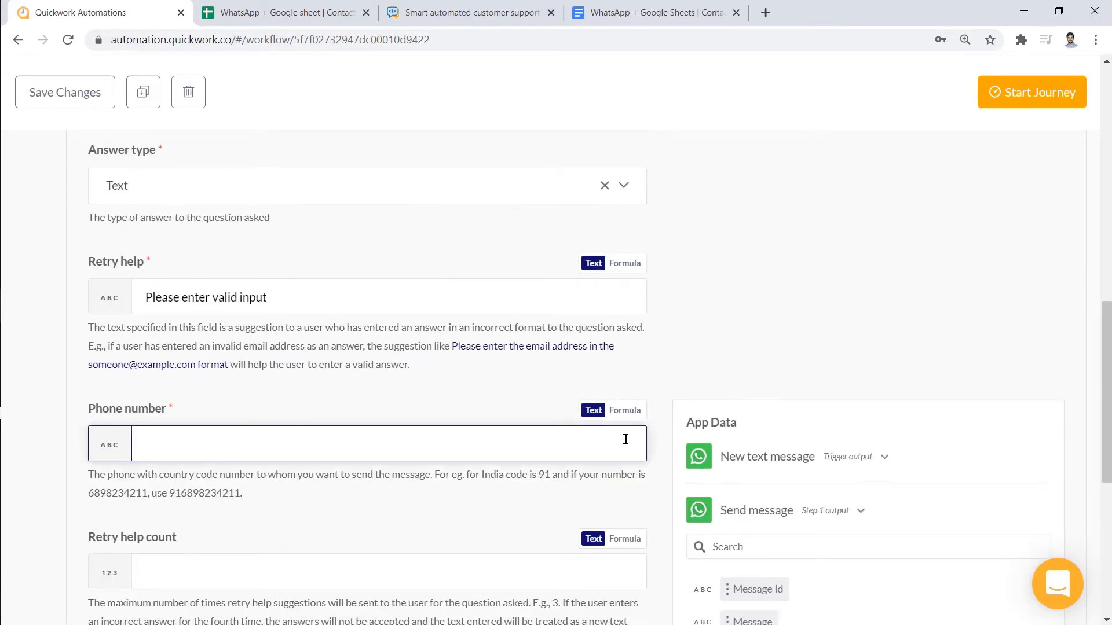
scroll(647, 442, "down", 1)
left_click(765, 383)
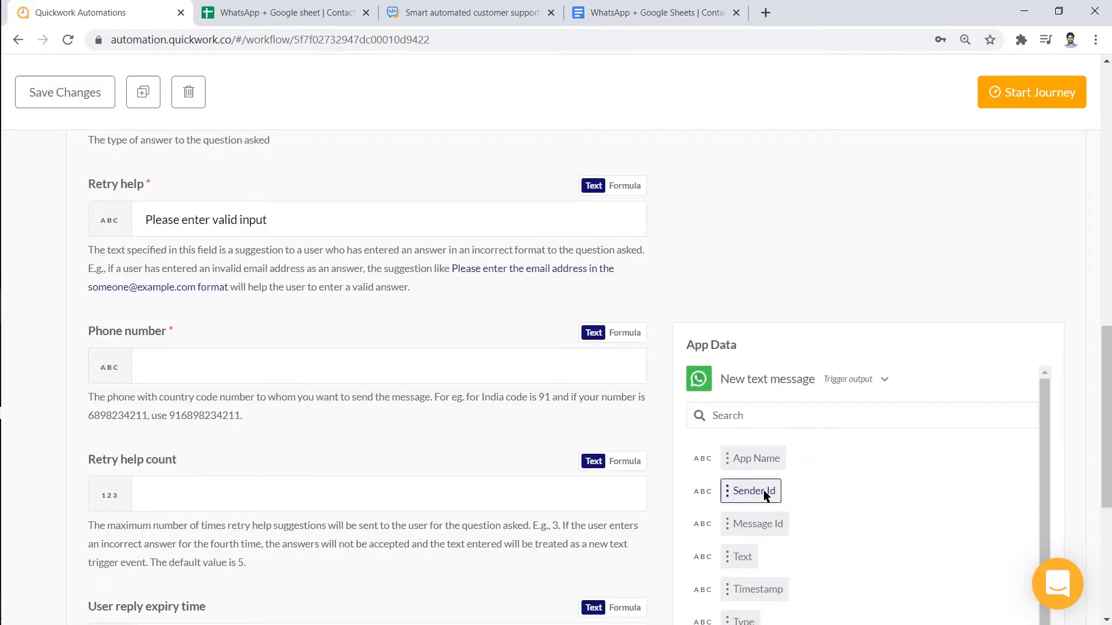
Use Sender Id as step 2's phone number, with retry help count 5 and 300-second reply expiry
left_click(752, 491)
left_click(767, 380)
scroll(667, 425, "down", 1)
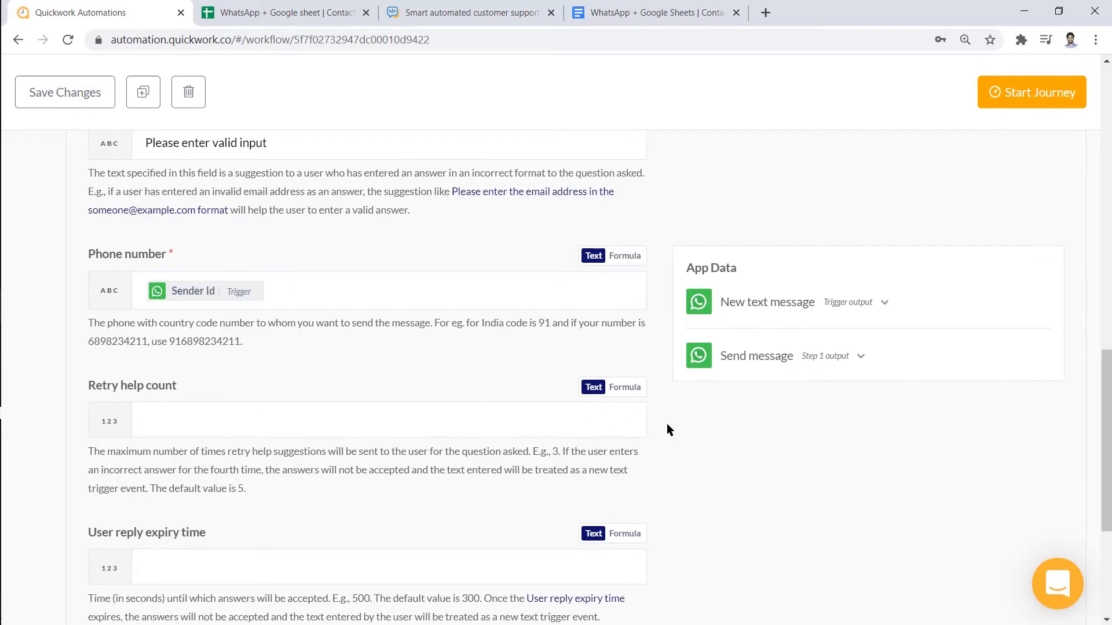
left_click(611, 422)
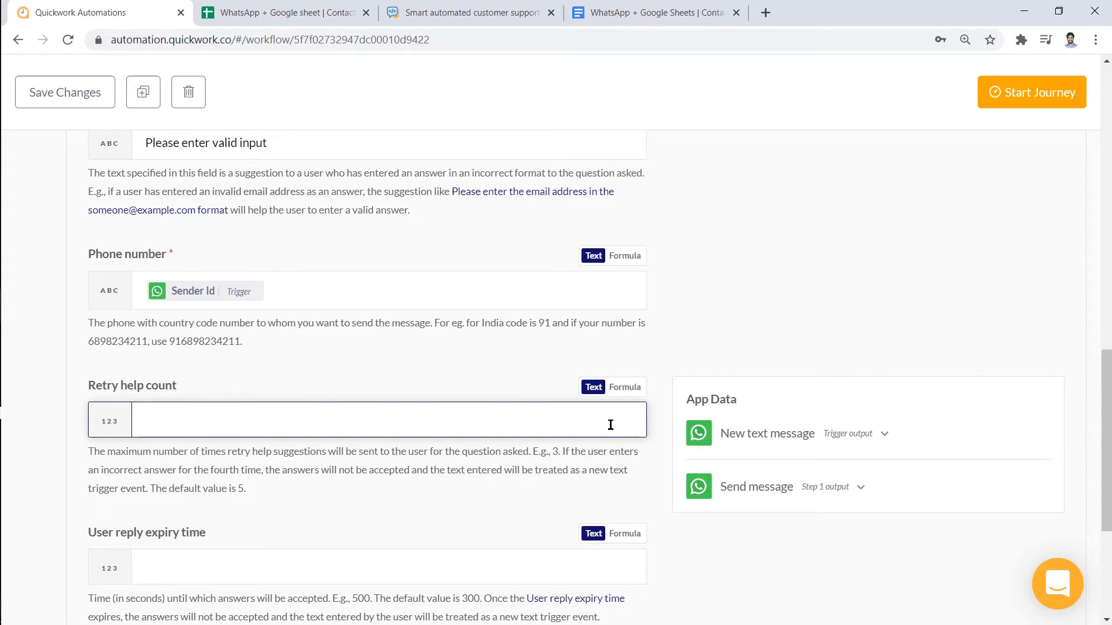
type("5")
scroll(669, 495, "down", 1)
left_click(634, 493)
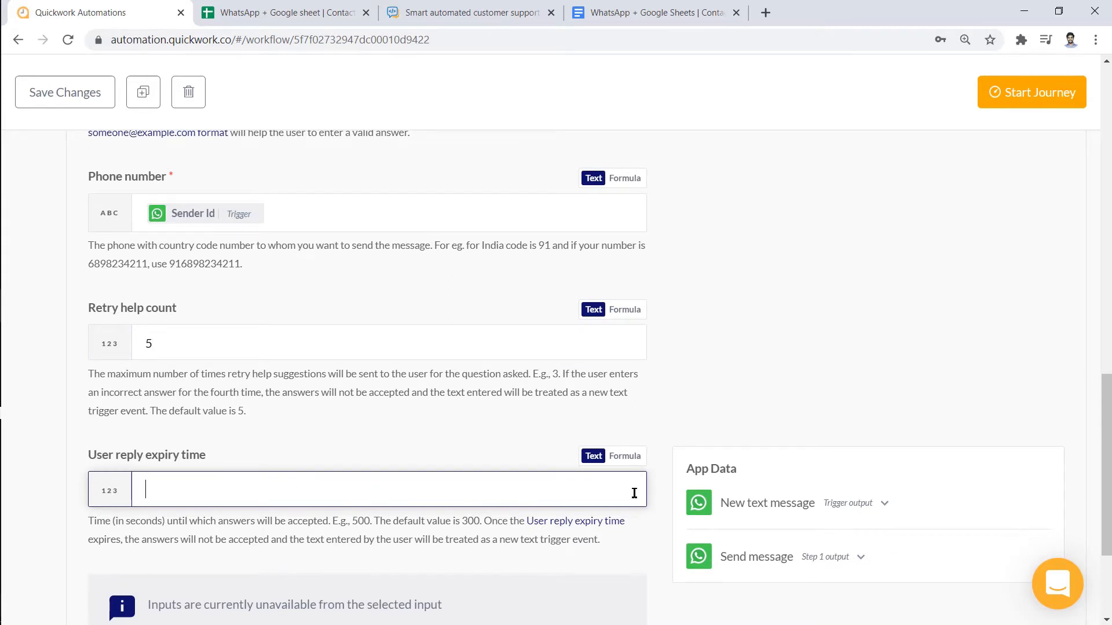
type("300")
scroll(665, 498, "down", 1)
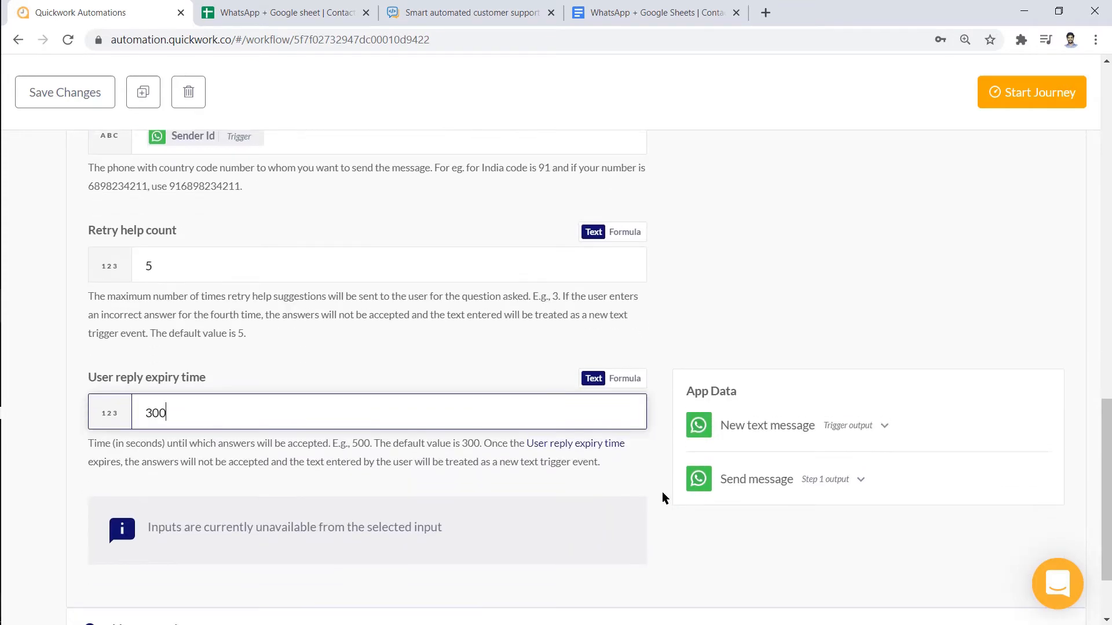
scroll(663, 497, "up", 10)
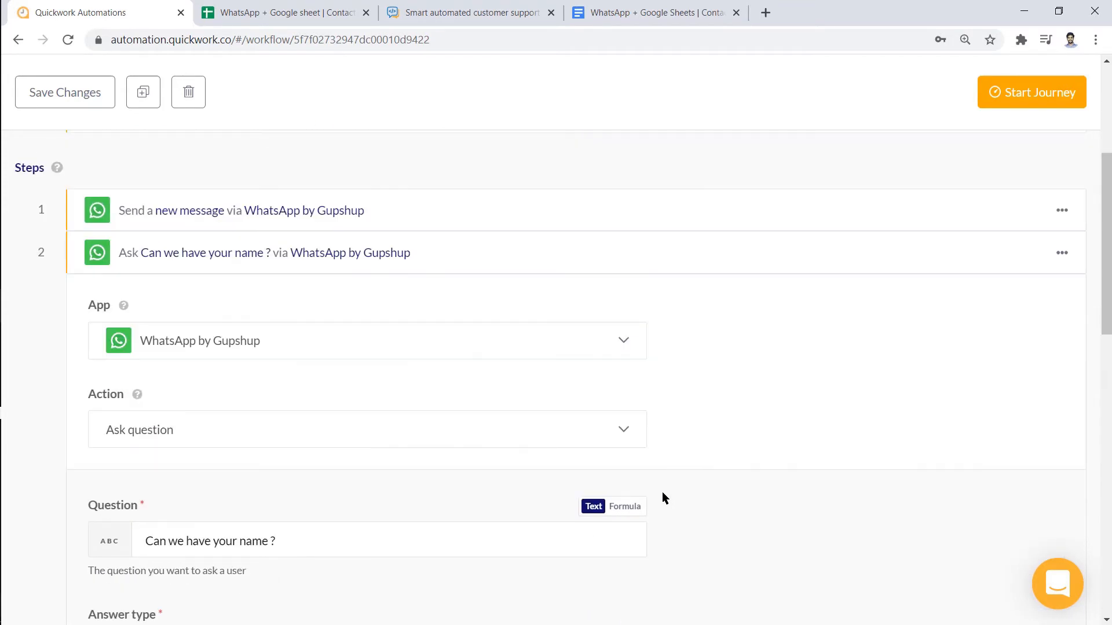
Duplicate the name question step to create step 3
left_click(733, 251)
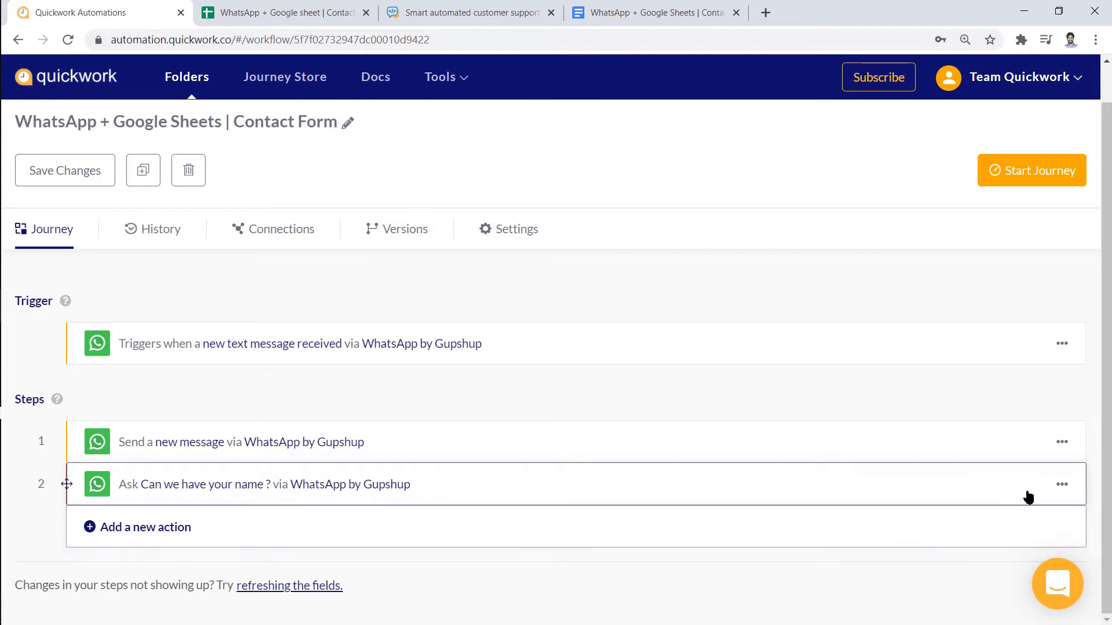
left_click(1059, 486)
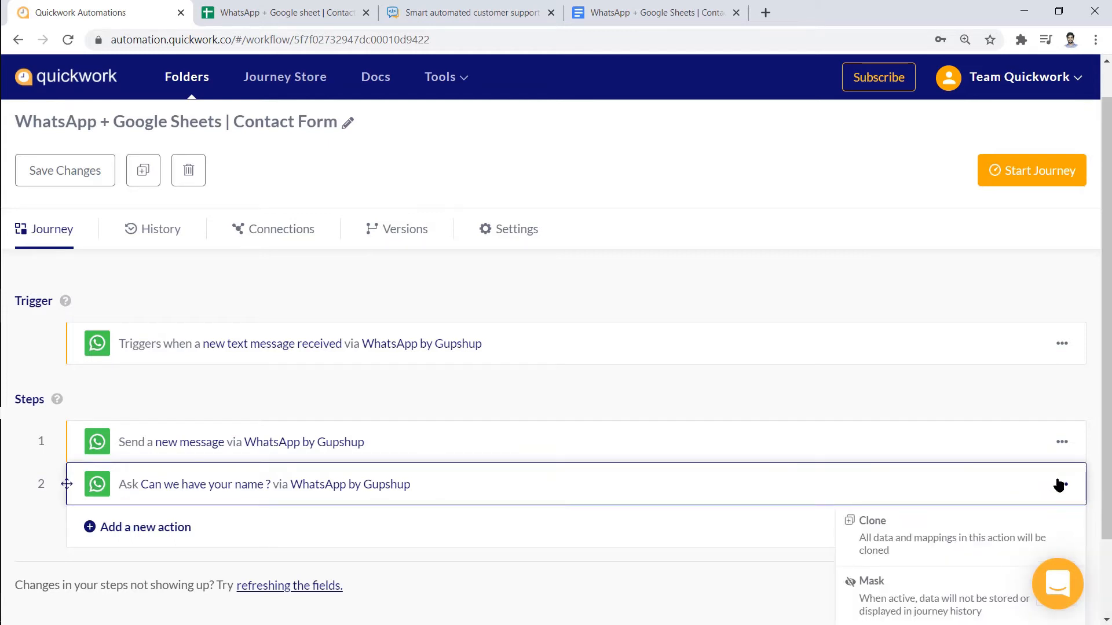
left_click(976, 523)
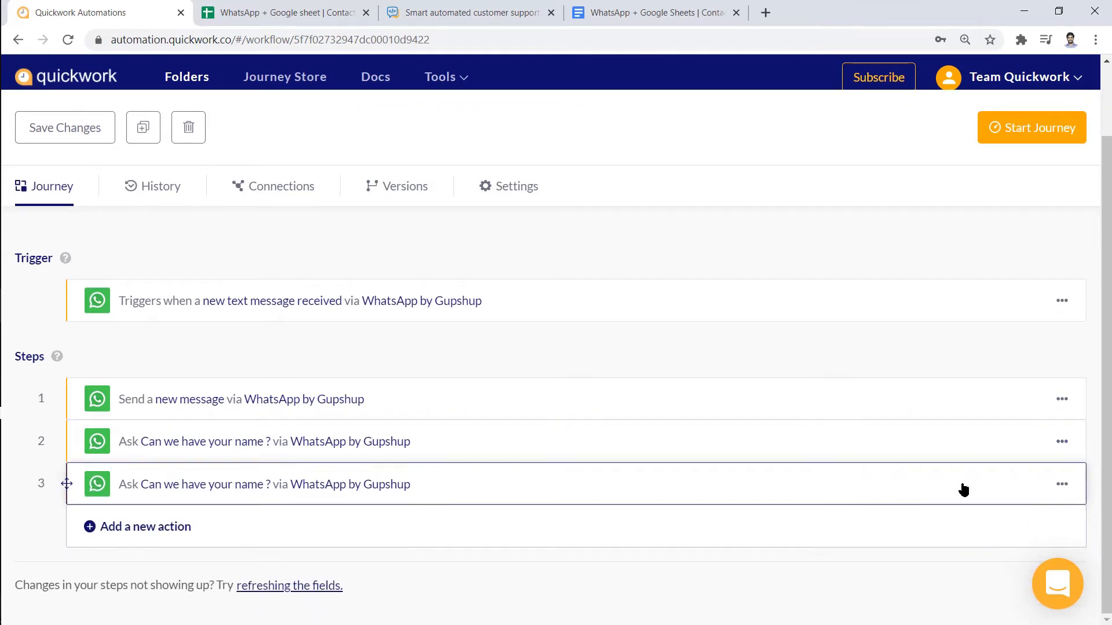
left_click(964, 487)
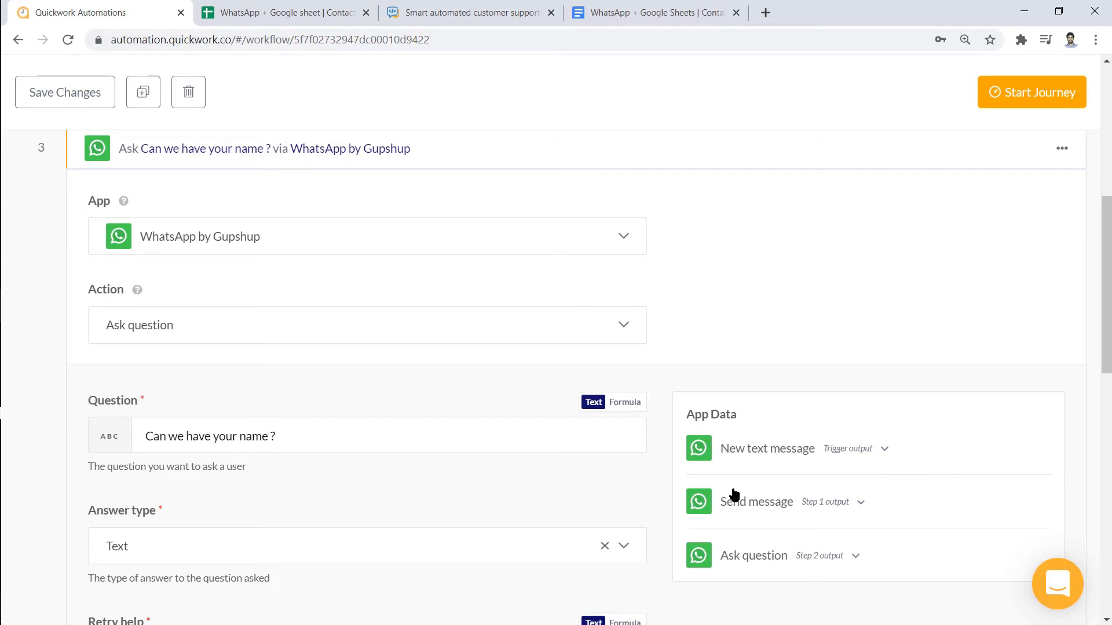
Change step 3's question to 'Your email address ?' with an Email answer type
left_click(574, 438)
key("ctrl+a")
type("Your email address 📧 ?")
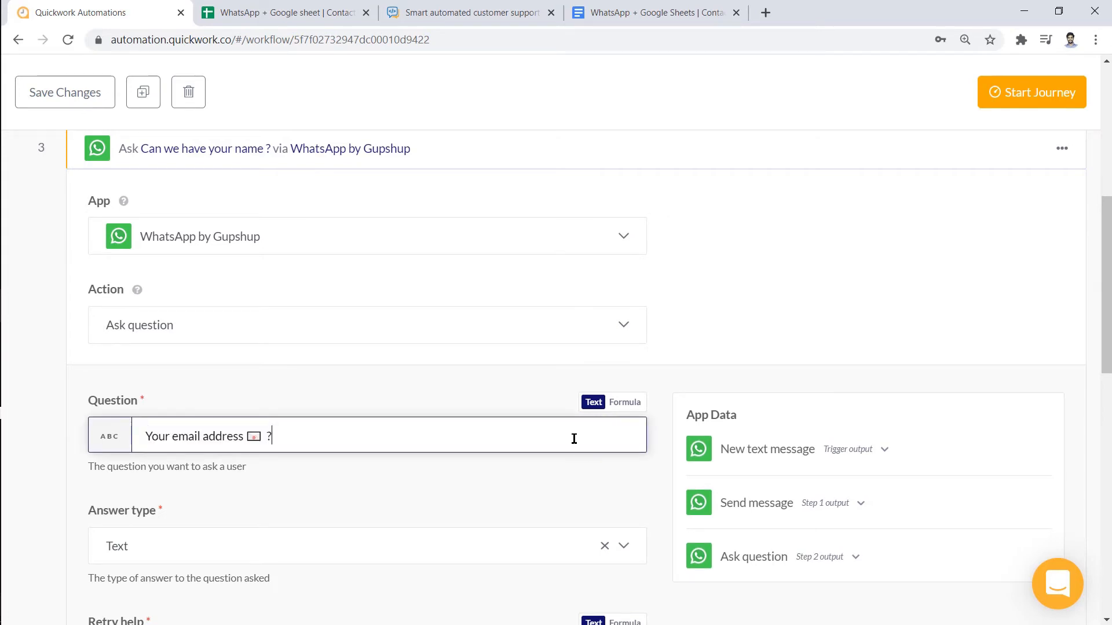
scroll(574, 438, "down", 1)
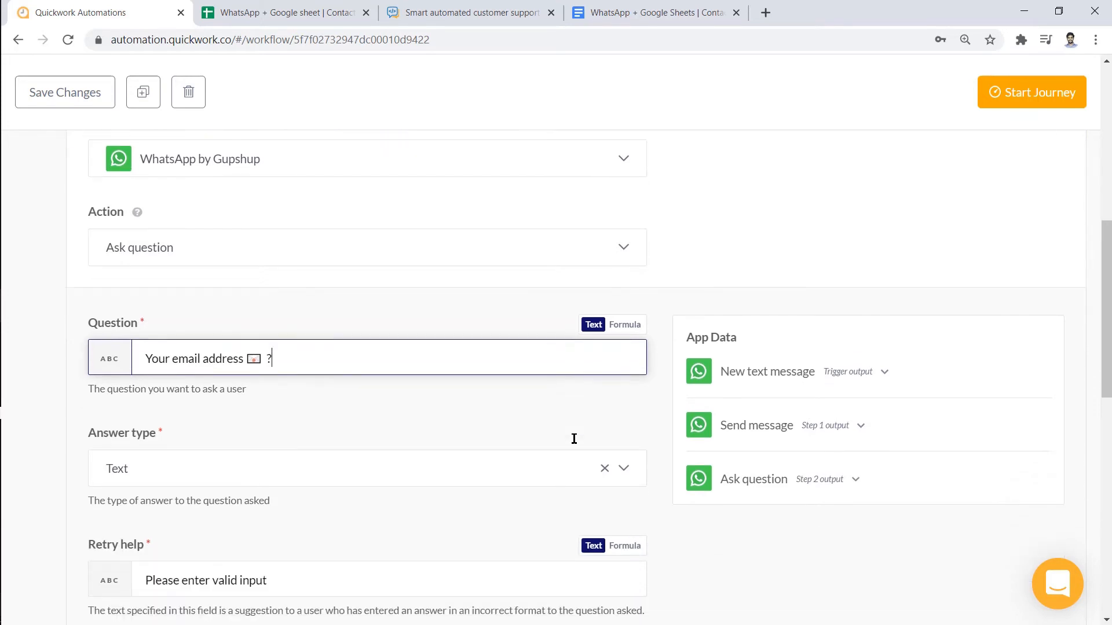
left_click(566, 468)
scroll(725, 492, "down", 1)
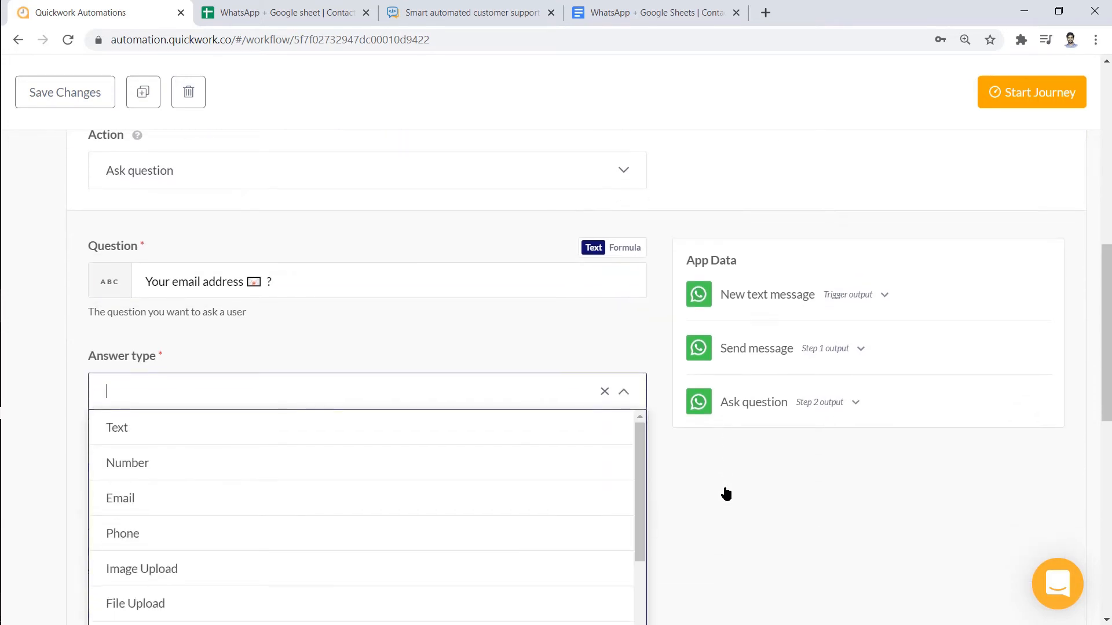
left_click(616, 509)
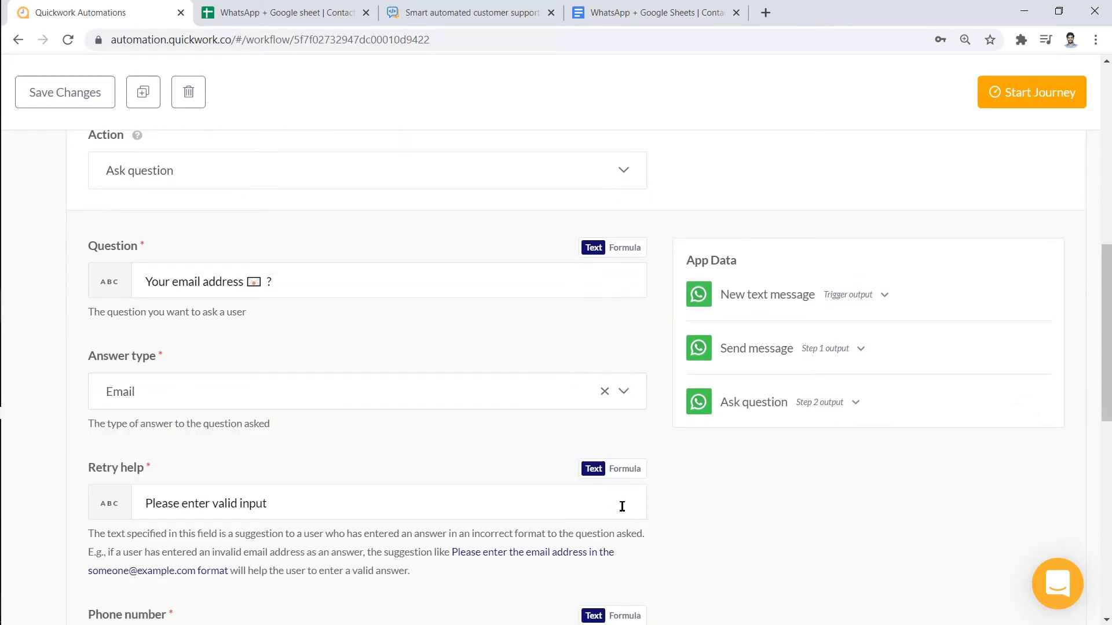
scroll(682, 510, "down", 6)
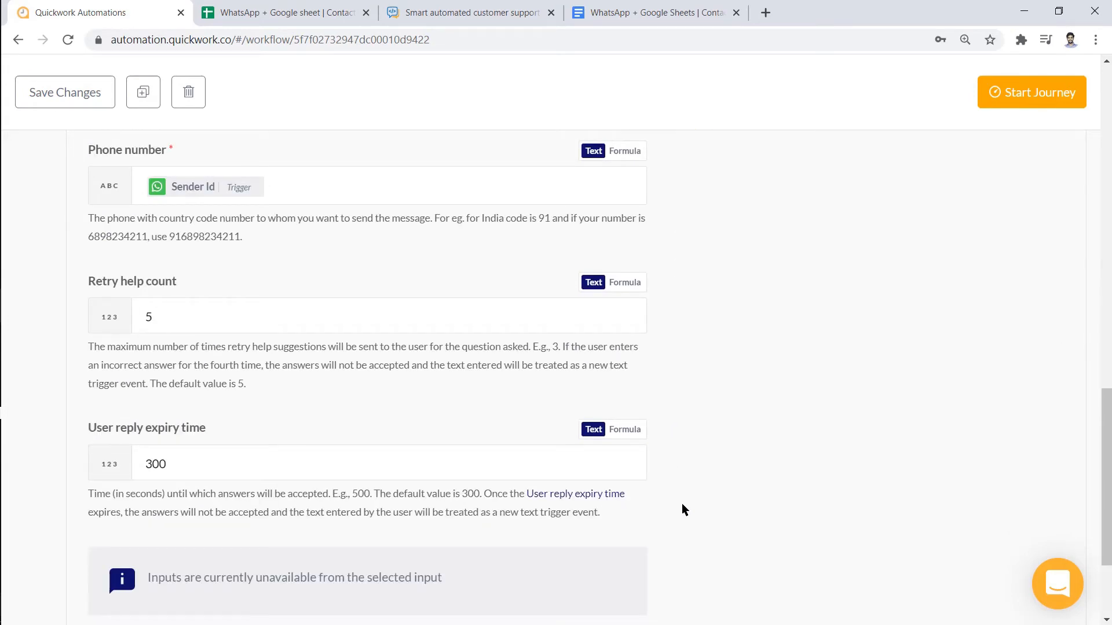
scroll(682, 508, "up", 8)
scroll(682, 508, "up", 3)
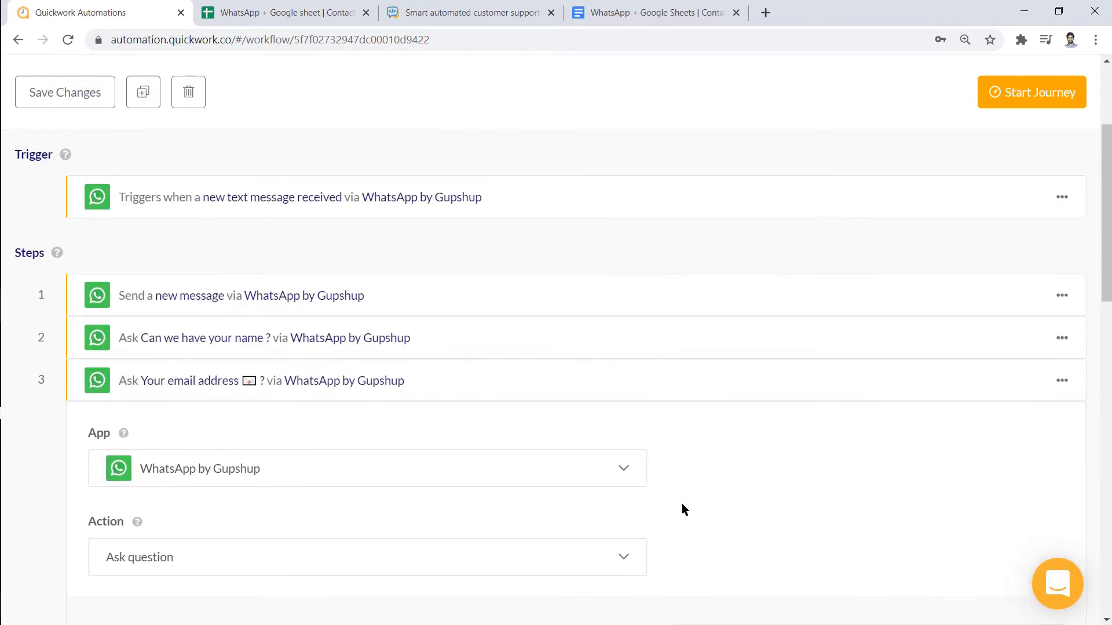
Clone step 3 into step 4 asking for the mobile/WhatsApp number with a Number answer
left_click(739, 392)
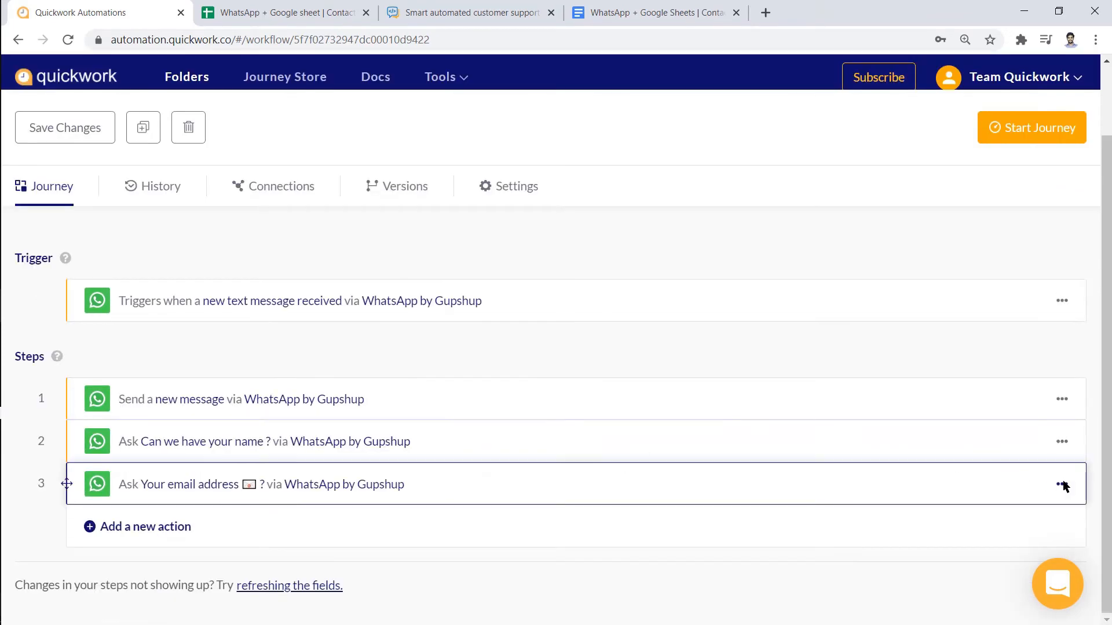
left_click(1063, 485)
left_click(955, 519)
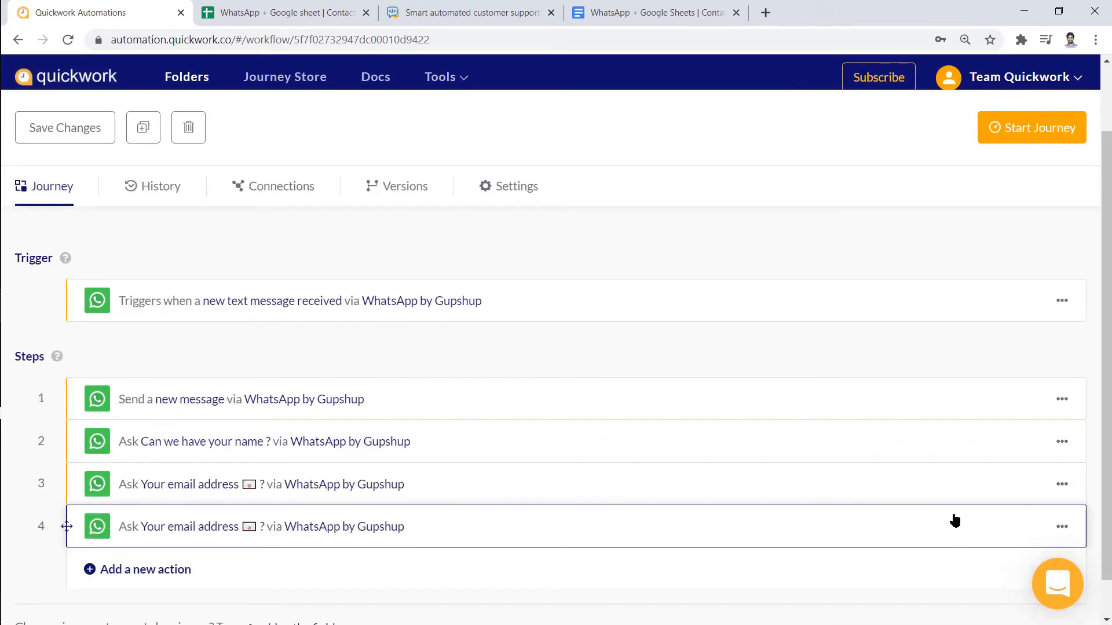
left_click(284, 436)
left_click_drag(284, 437, 147, 434)
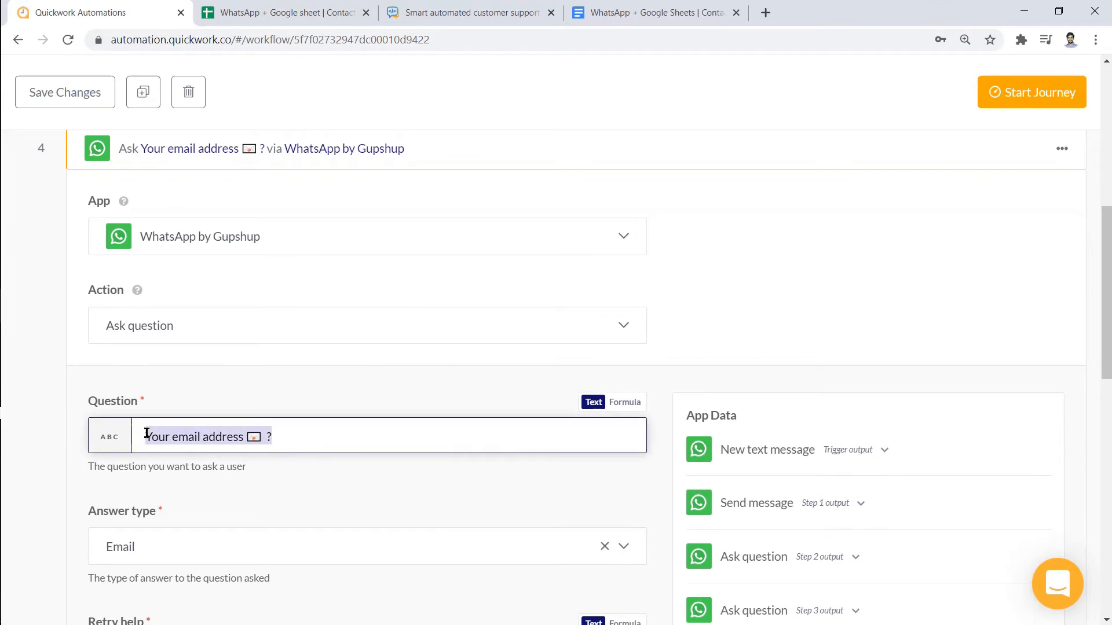
type("Your Mobile/ WhatsApp number 📱 ?")
left_click(624, 472)
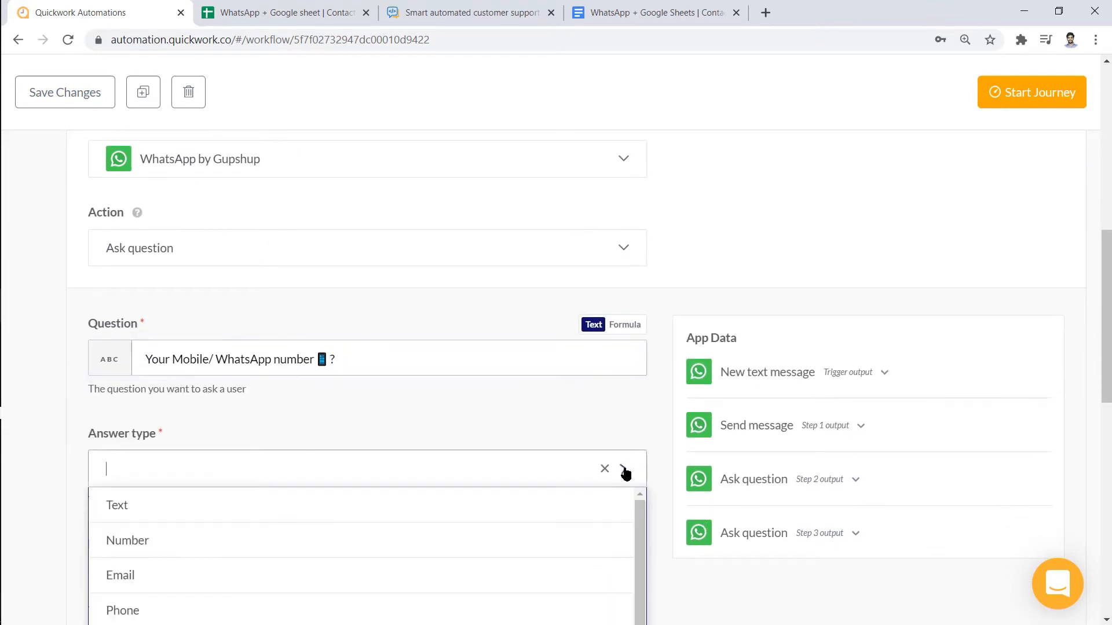
left_click(589, 526)
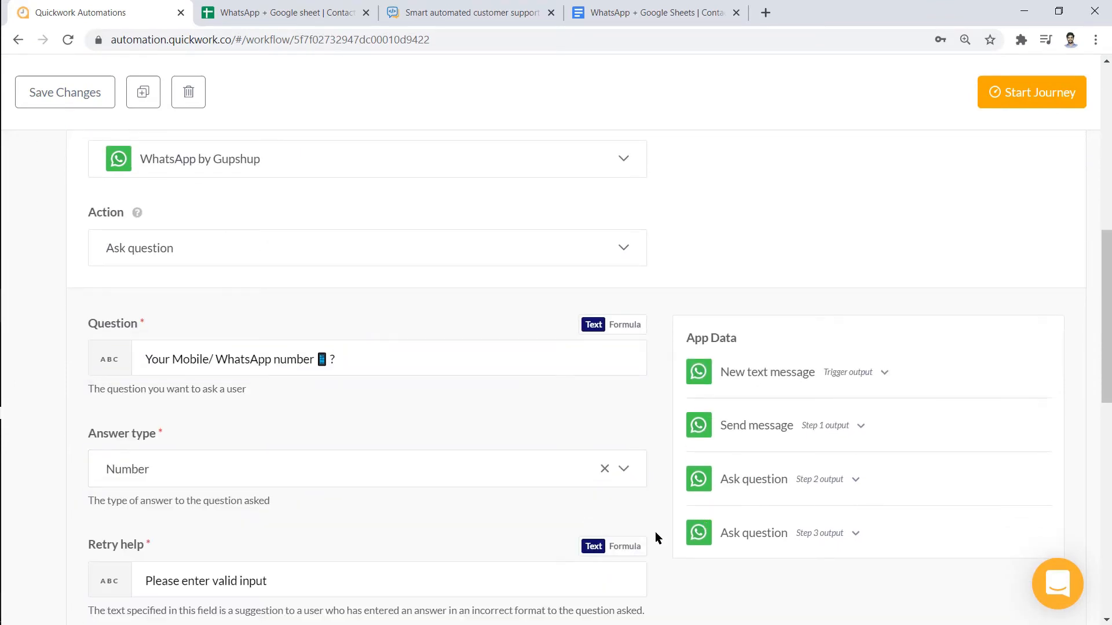
scroll(655, 531, "down", 5)
scroll(653, 543, "down", 1)
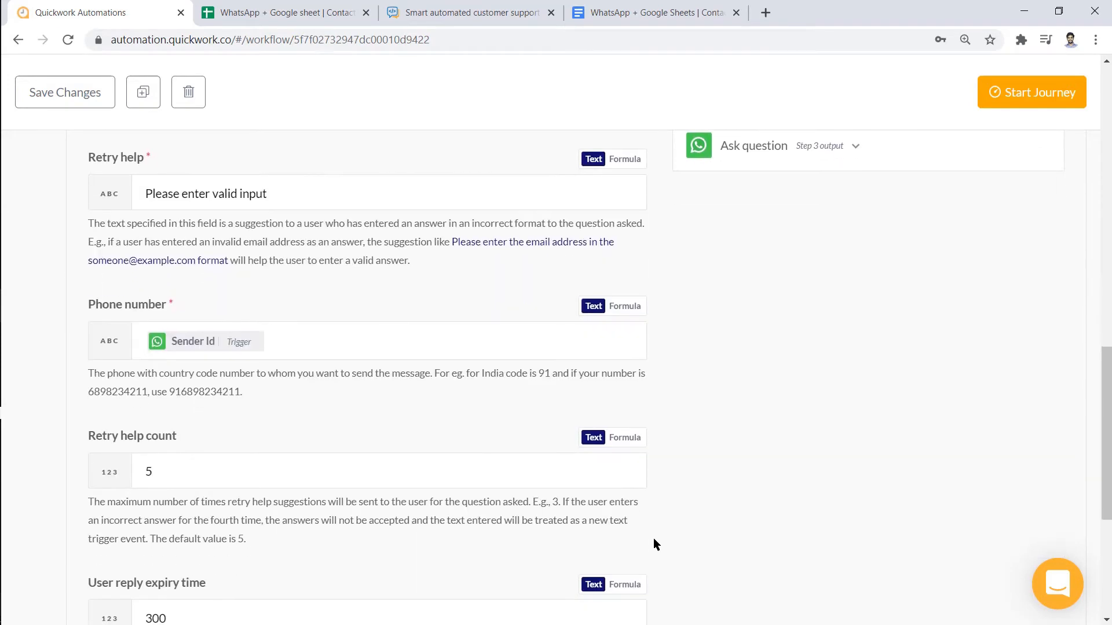
scroll(657, 494, "up", 10)
left_click(699, 313)
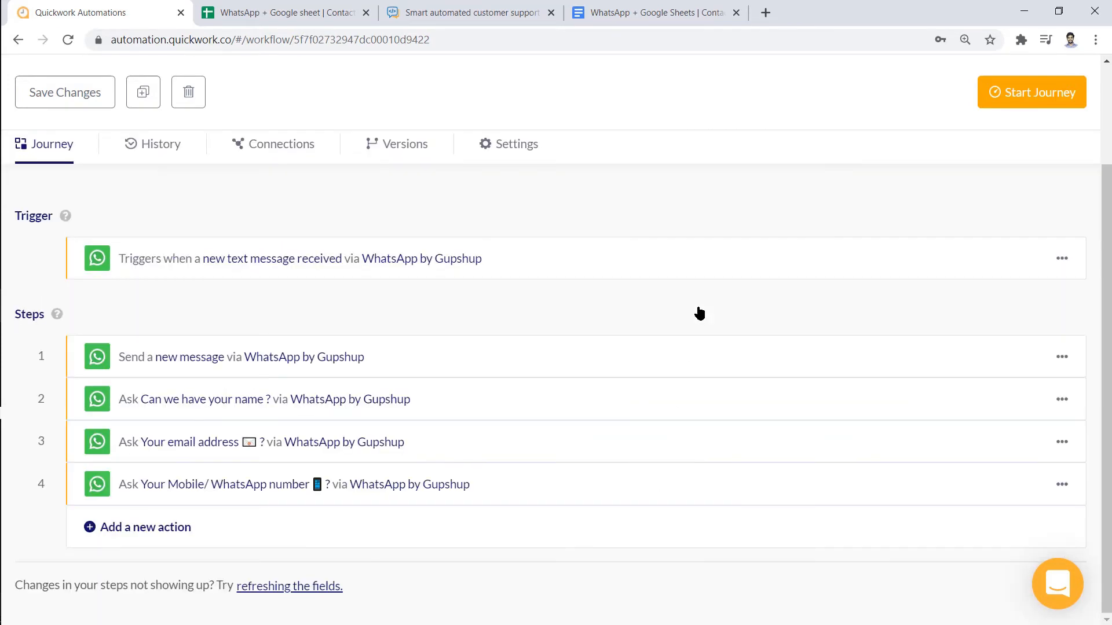
Clone step 4 into step 5 asking for the enquiry message with a Text answer
left_click(1060, 485)
left_click(995, 518)
left_click(994, 519)
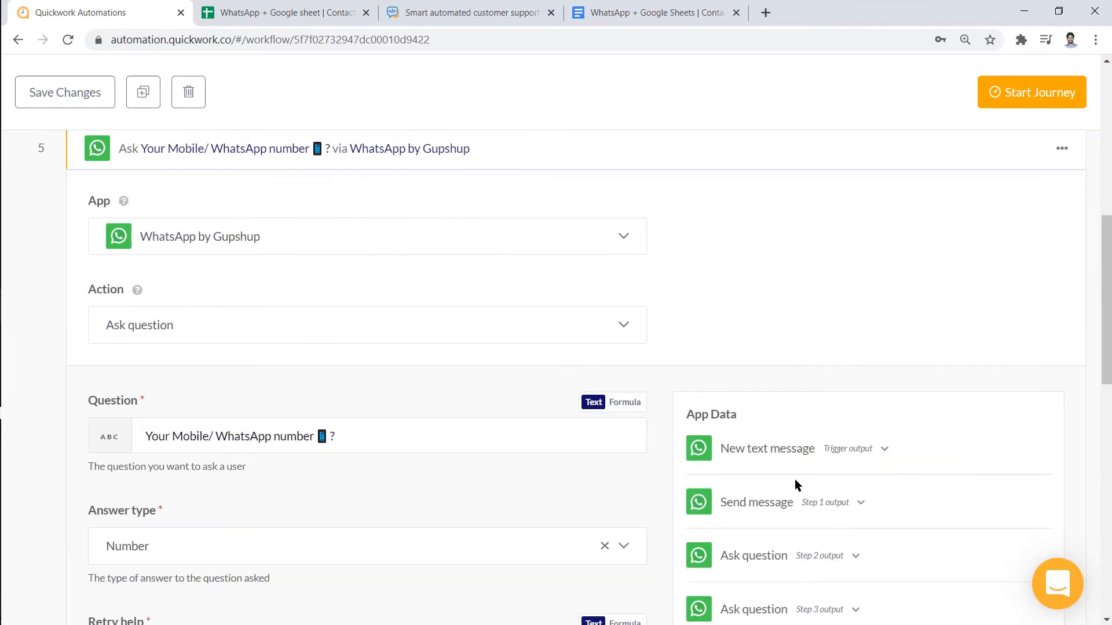
triple_click(627, 436)
type("Your Enquiry message ✉")
scroll(643, 446, "down", 2)
left_click(639, 472)
left_click(614, 505)
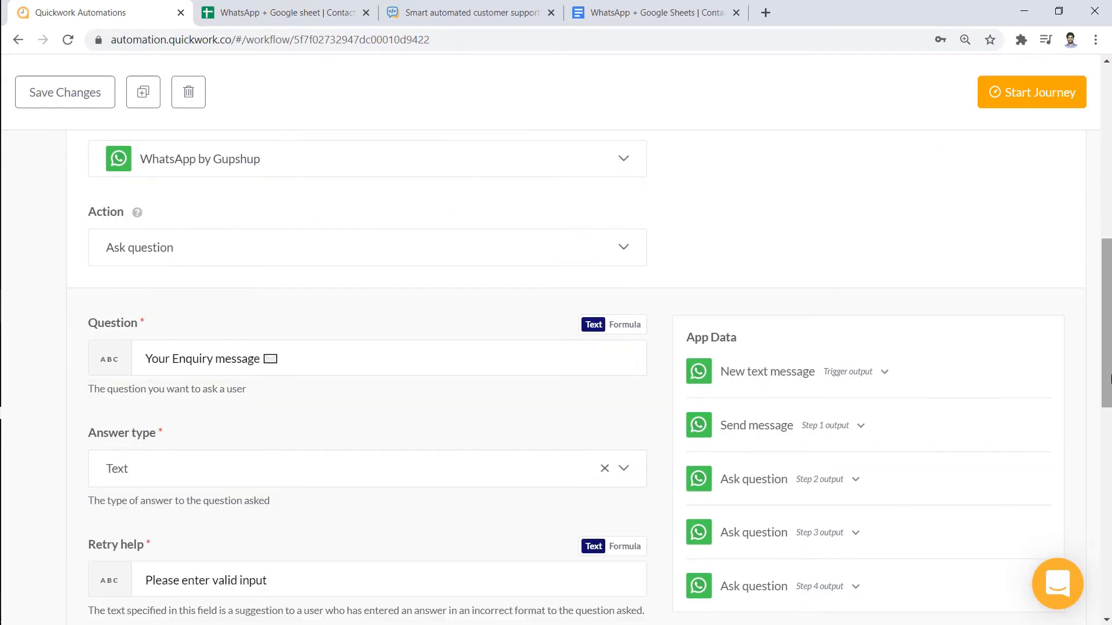
left_click_drag(1107, 379, 1107, 295)
left_click(953, 322)
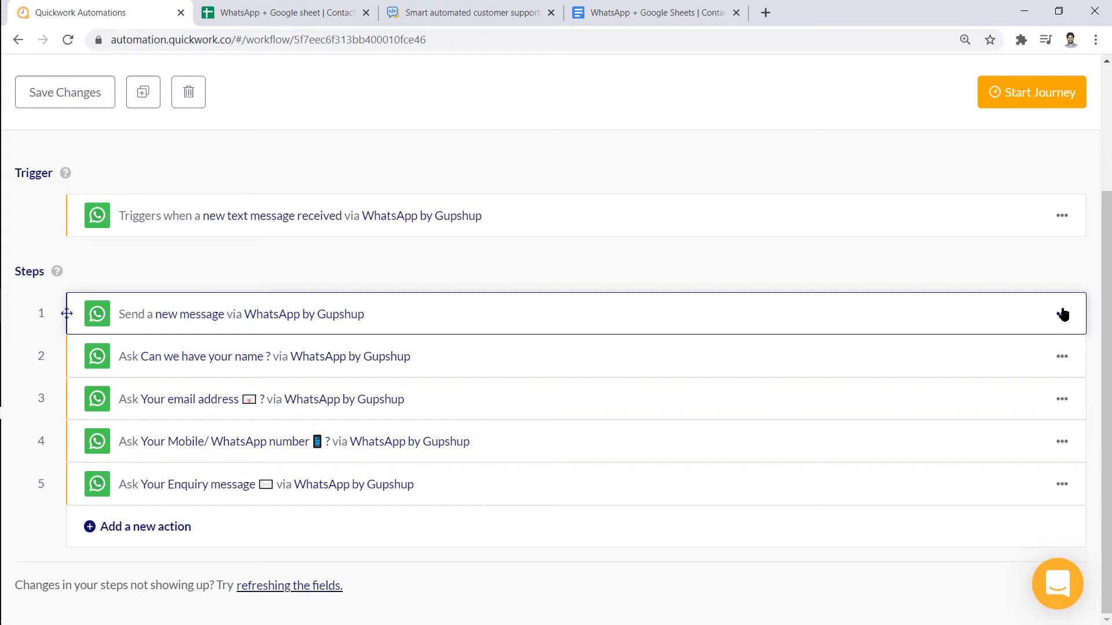
Clone the welcome step to position 6 and replace its text with the 48-hour thank-you note
left_click(1063, 315)
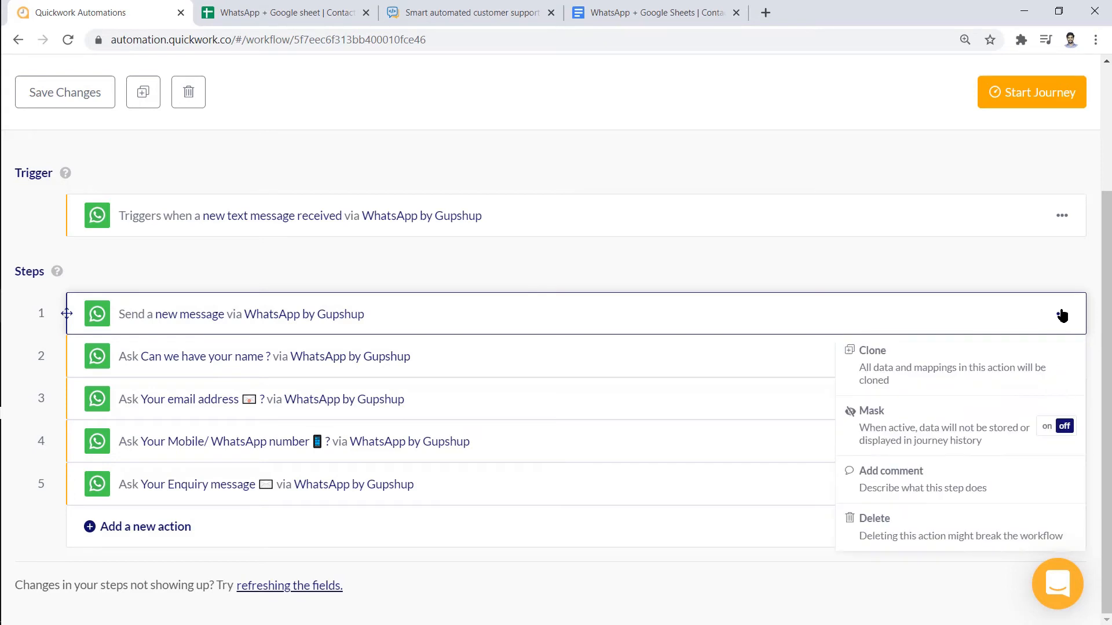
left_click(926, 350)
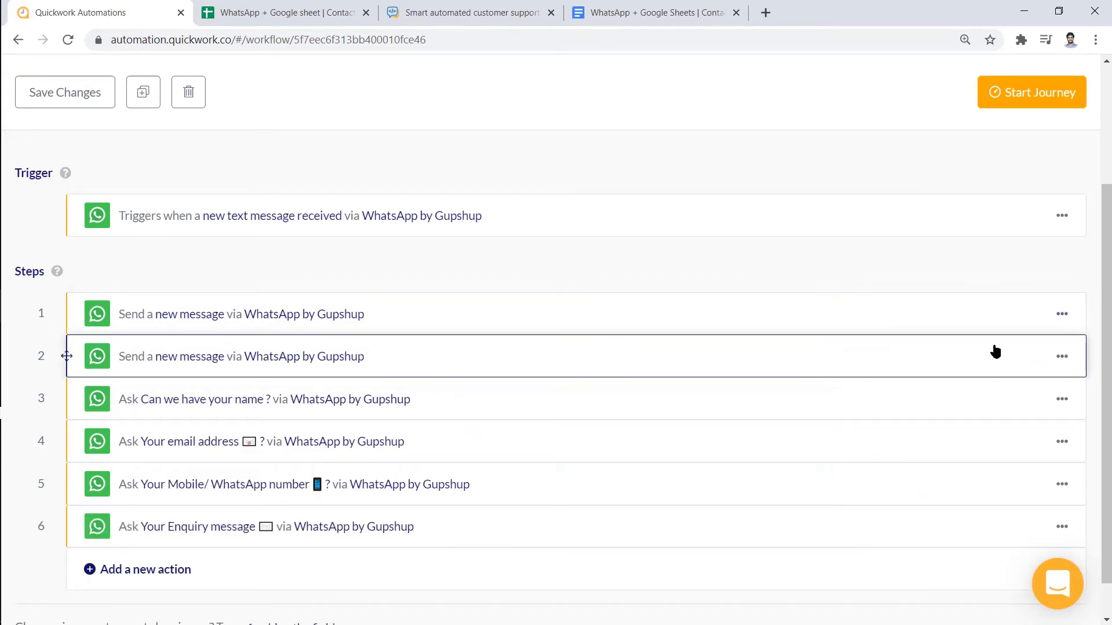
left_click_drag(995, 351, 995, 516)
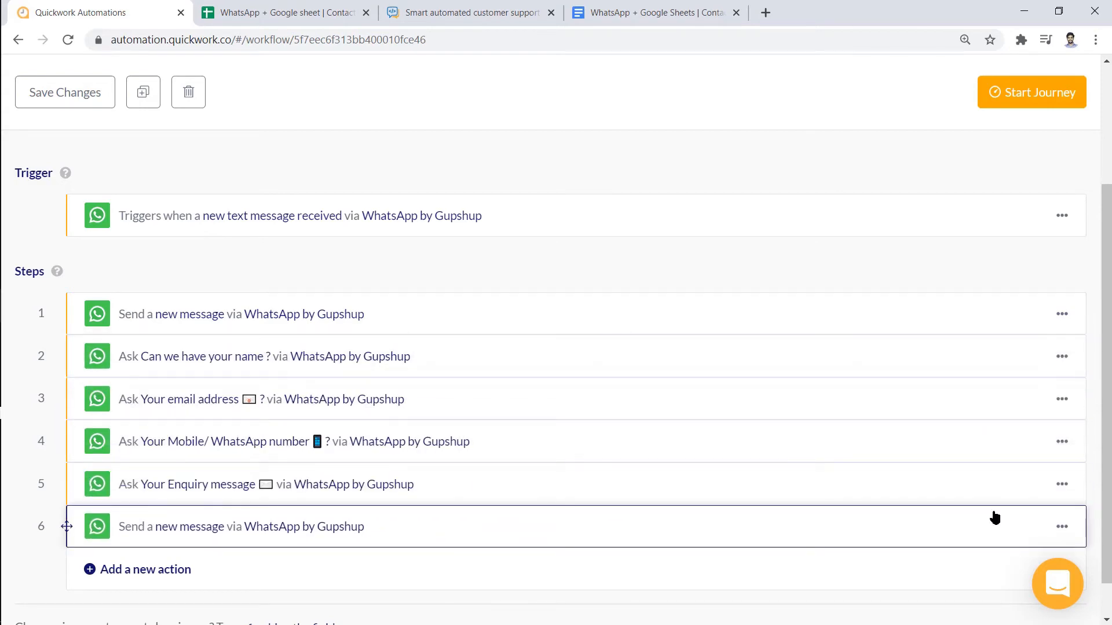
left_click(994, 516)
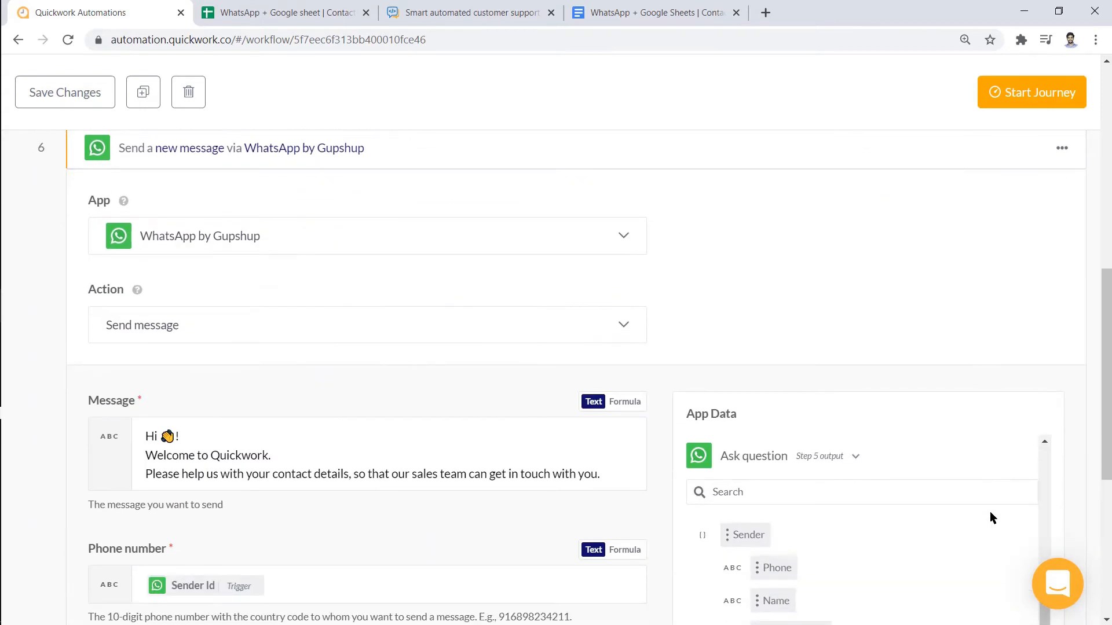
left_click(629, 466)
key("ctrl+a")
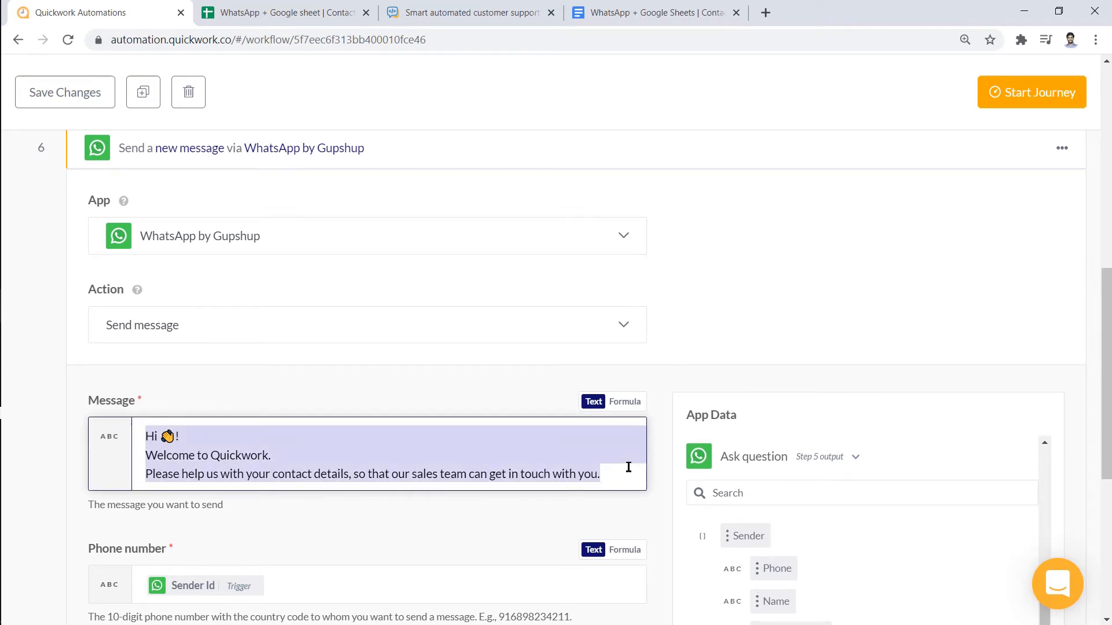
key("BackSpace")
type("Thank you for providing all the details 😀 Our team will get in touch with you in the next 48 hours.")
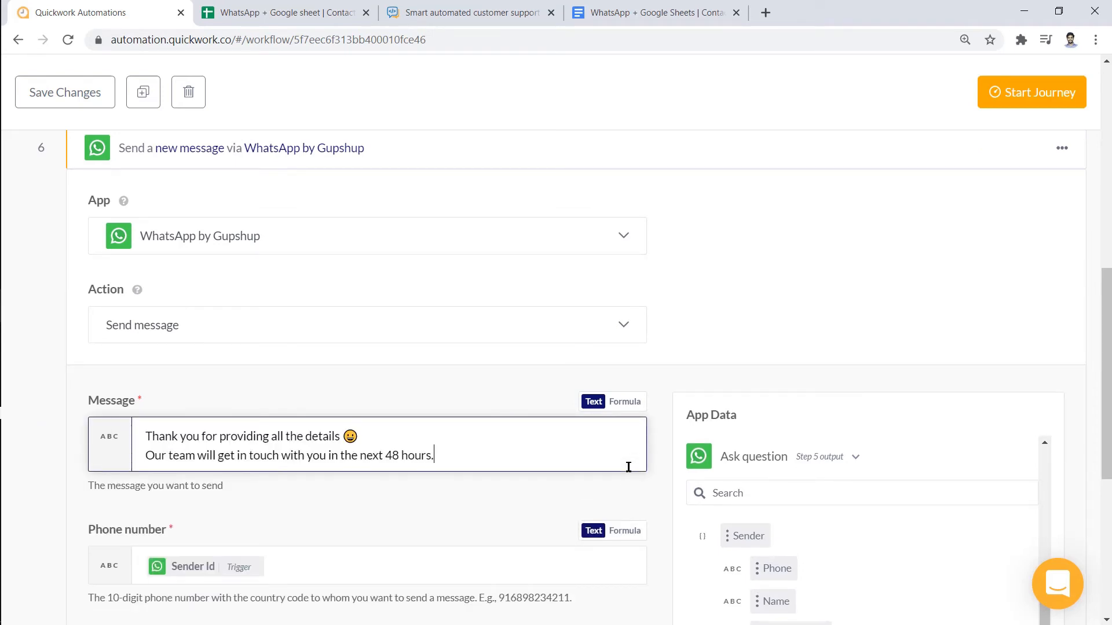
left_click_drag(1100, 371, 1107, 298)
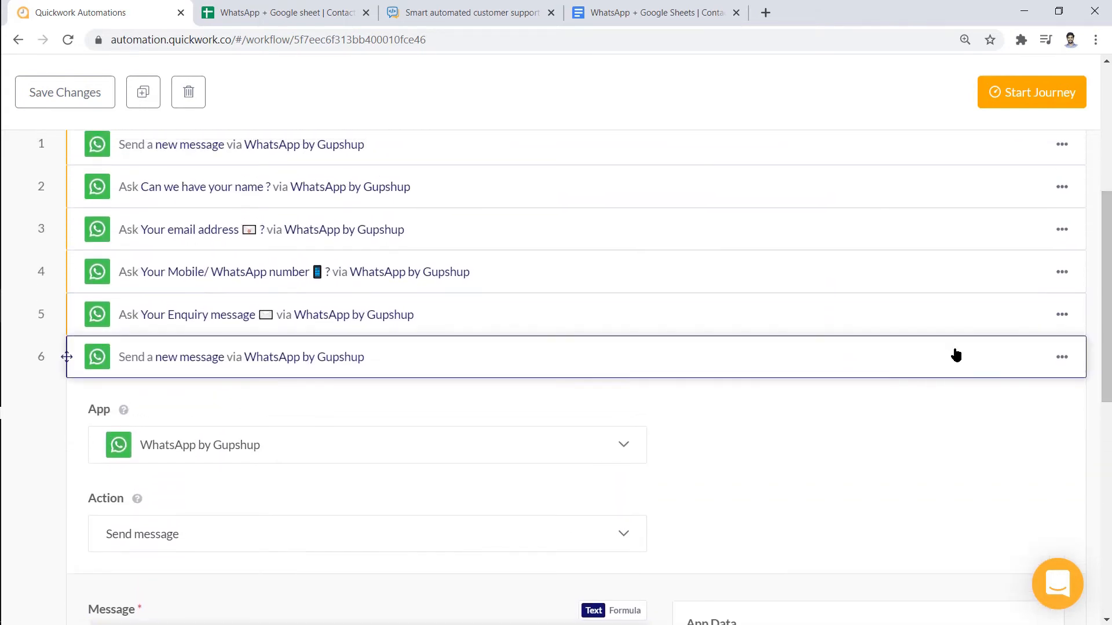
left_click(956, 353)
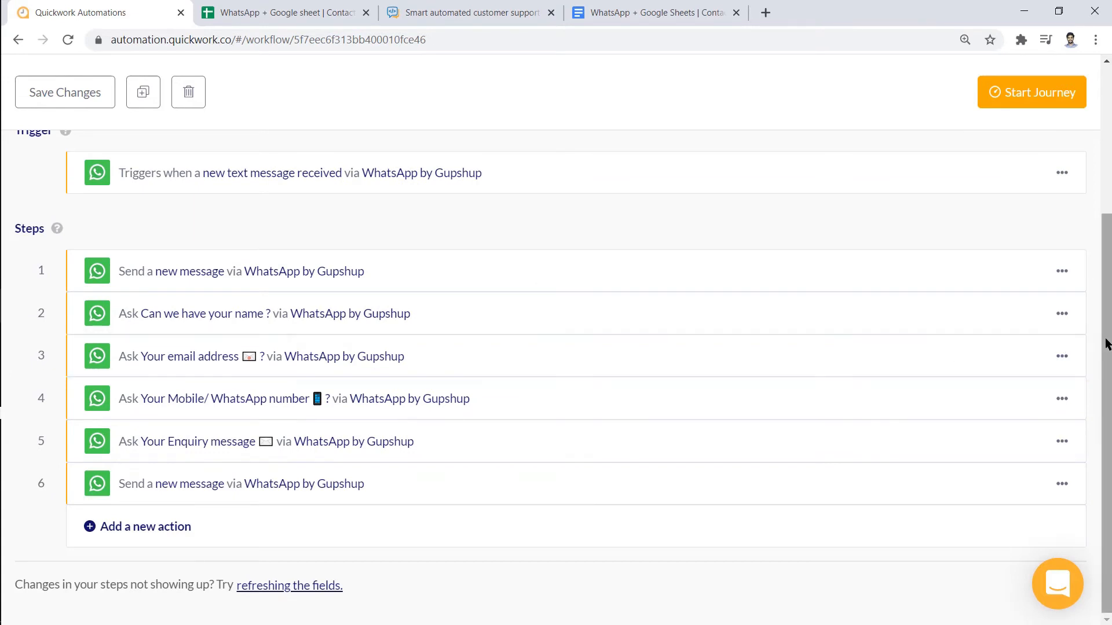
Add step 7 as a Google Sheets 'Add row (new version)' action
left_click(677, 521)
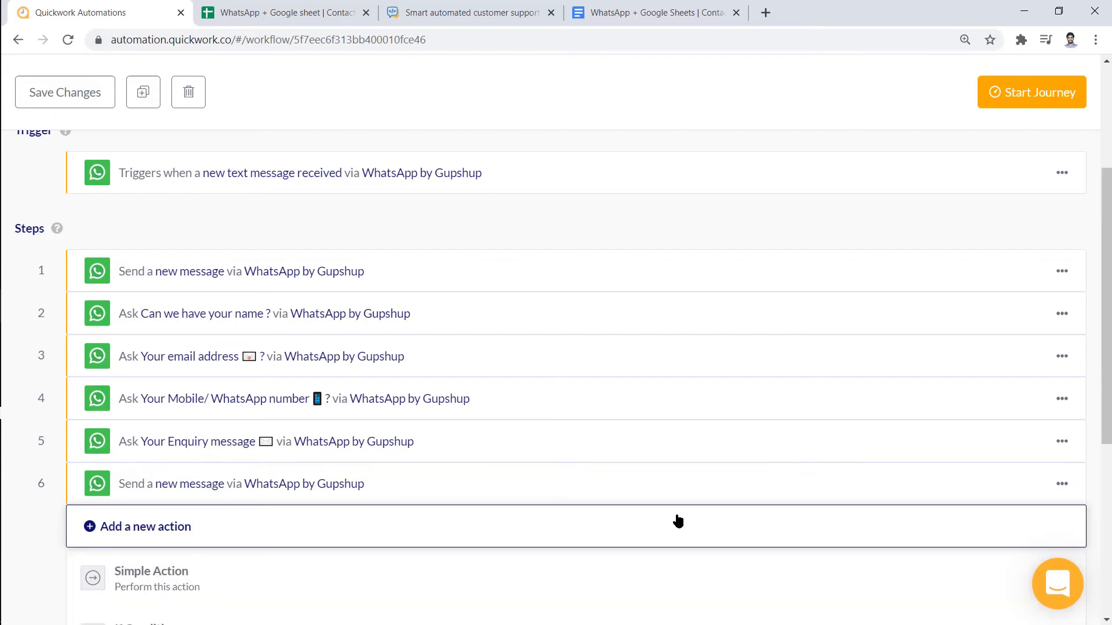
left_click(658, 574)
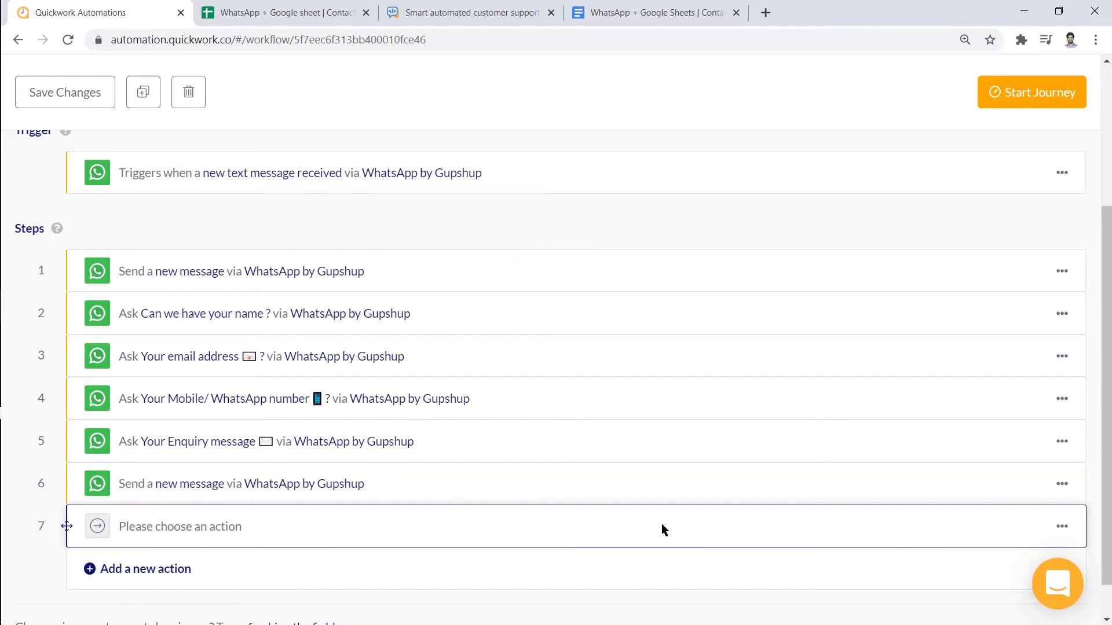
left_click(663, 529)
type("shee")
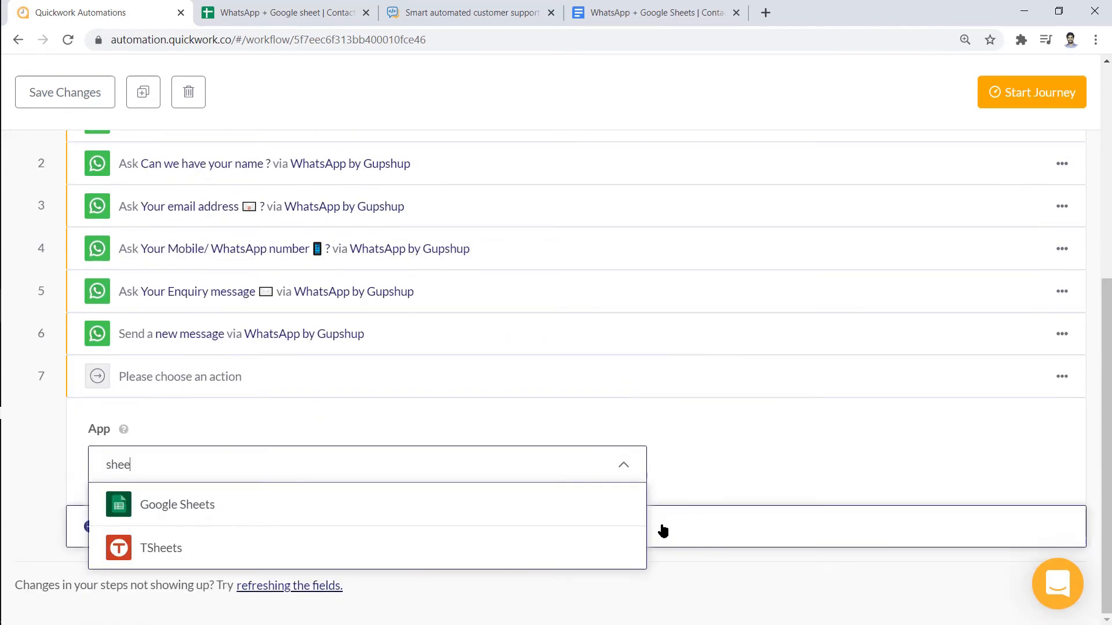
left_click(620, 512)
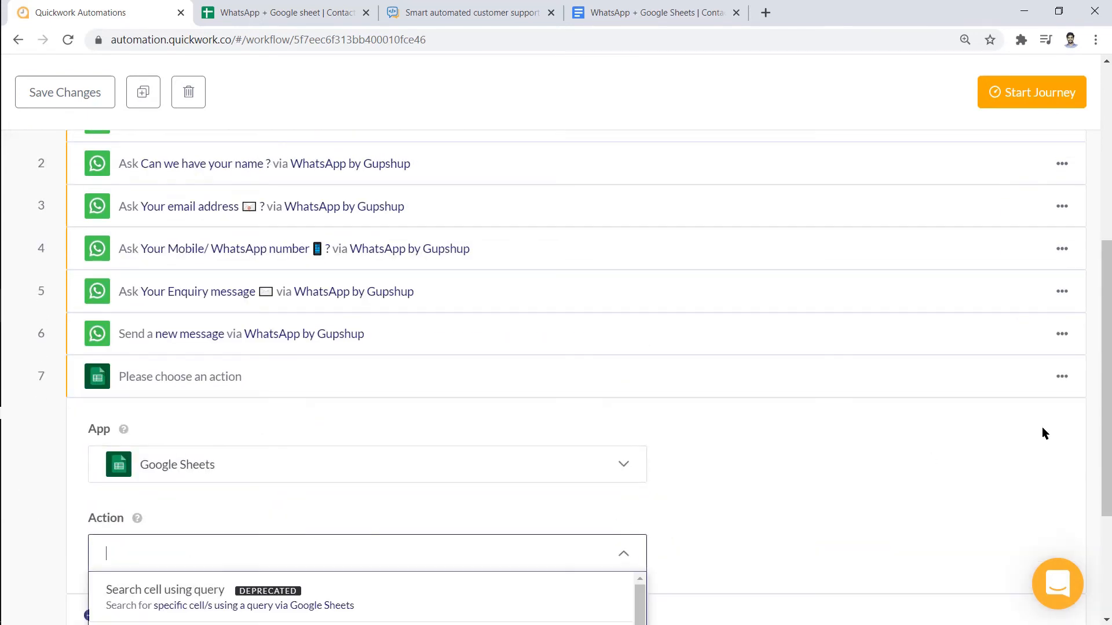
left_click_drag(1107, 426, 1108, 501)
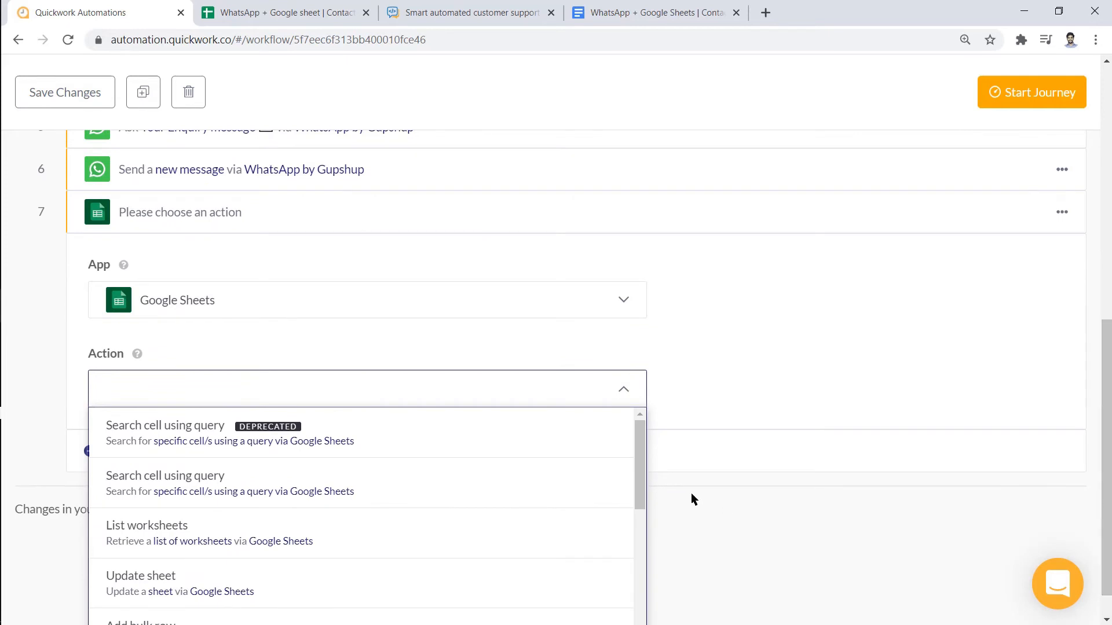
left_click_drag(641, 462, 640, 585)
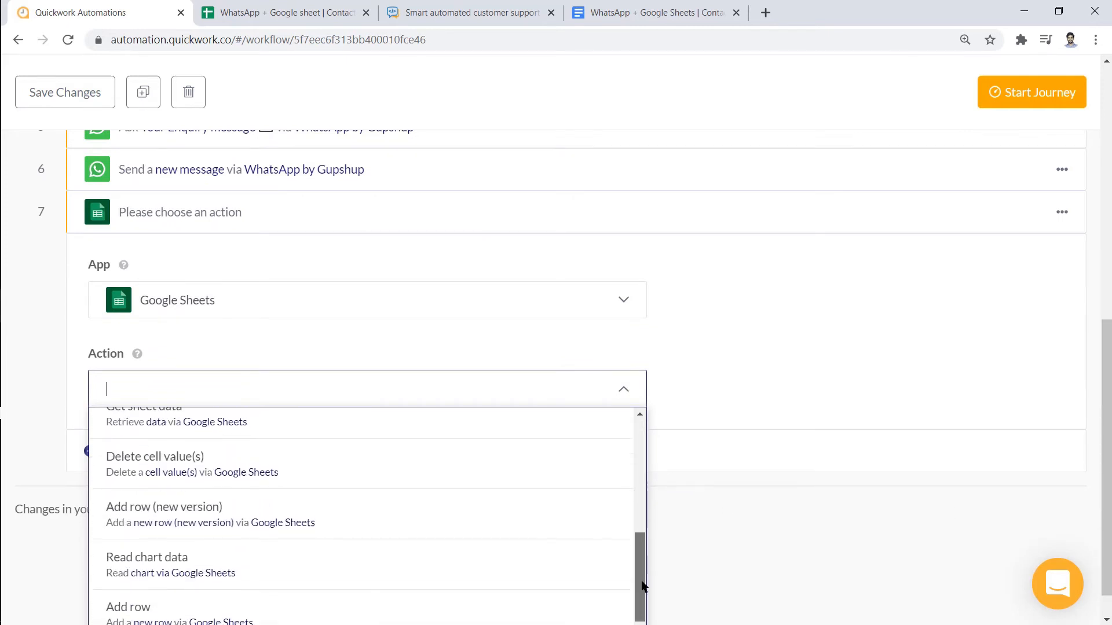
left_click(602, 521)
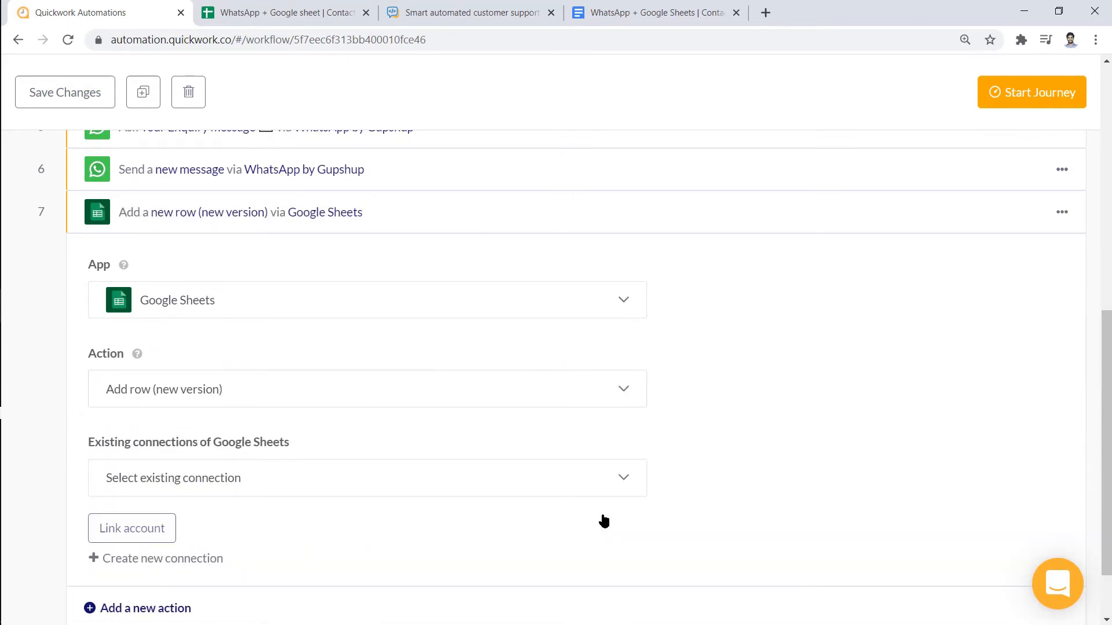
Link step 7 to the existing gsheetqw Google Sheets connection
left_click(600, 484)
left_click(600, 508)
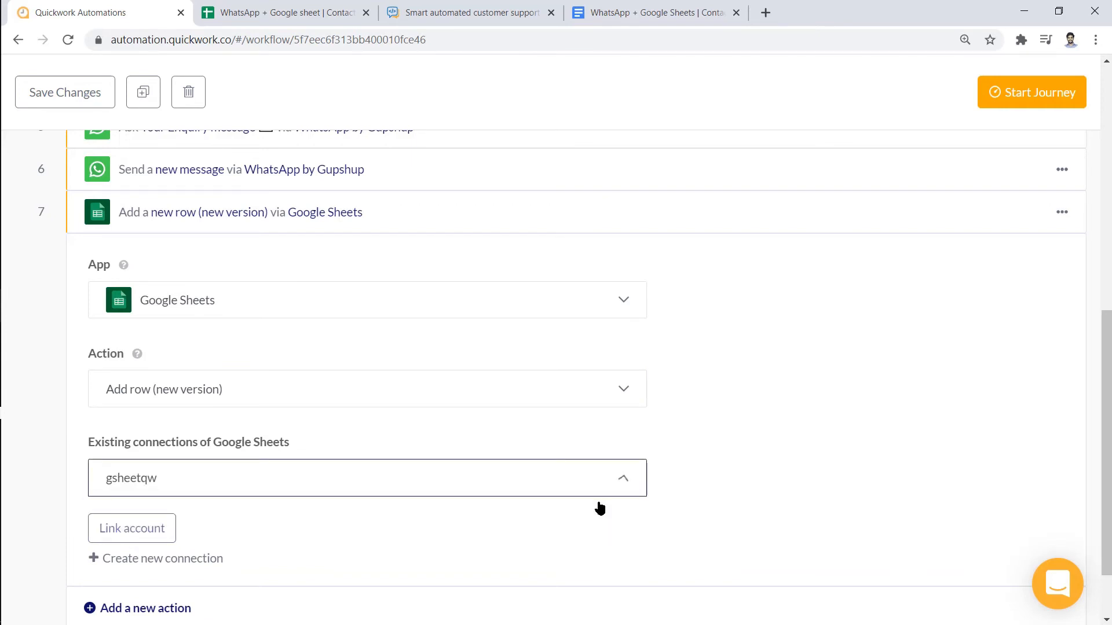
left_click(132, 527)
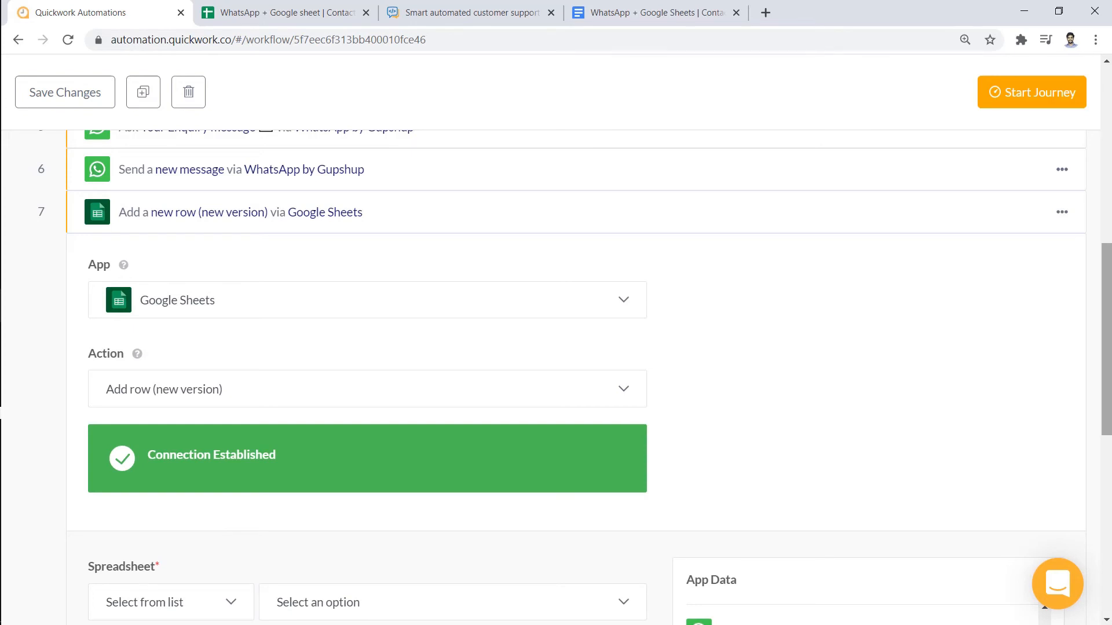
Point step 7 at the 'WhatsApp + Google sheet | Contact form' spreadsheet's Contact Details sheet, then collapse it
left_click_drag(1107, 367, 1109, 491)
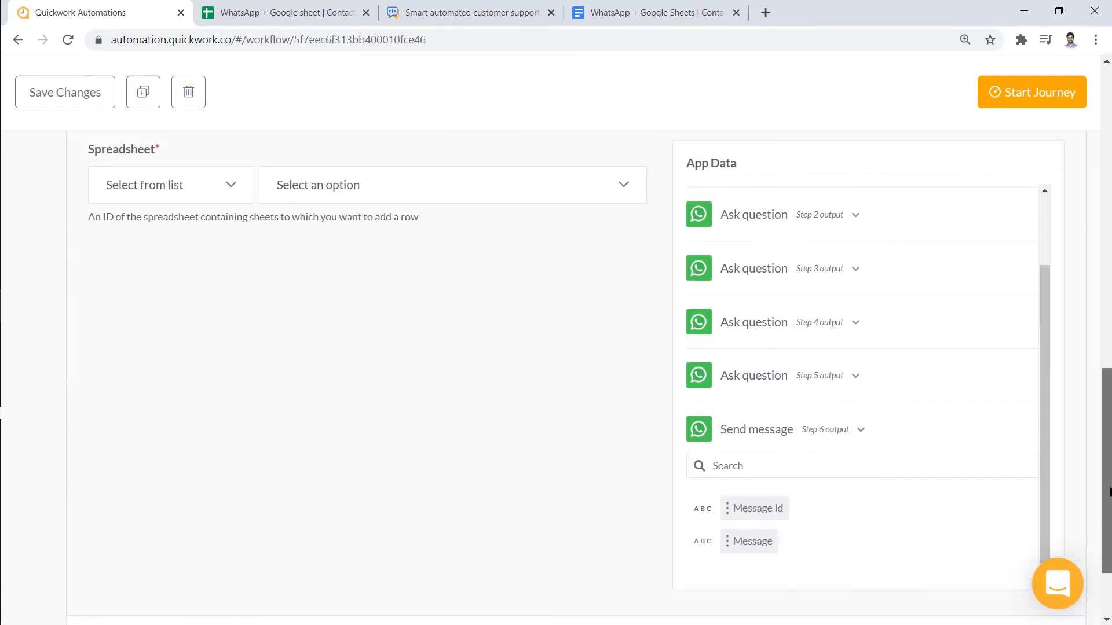
left_click(624, 194)
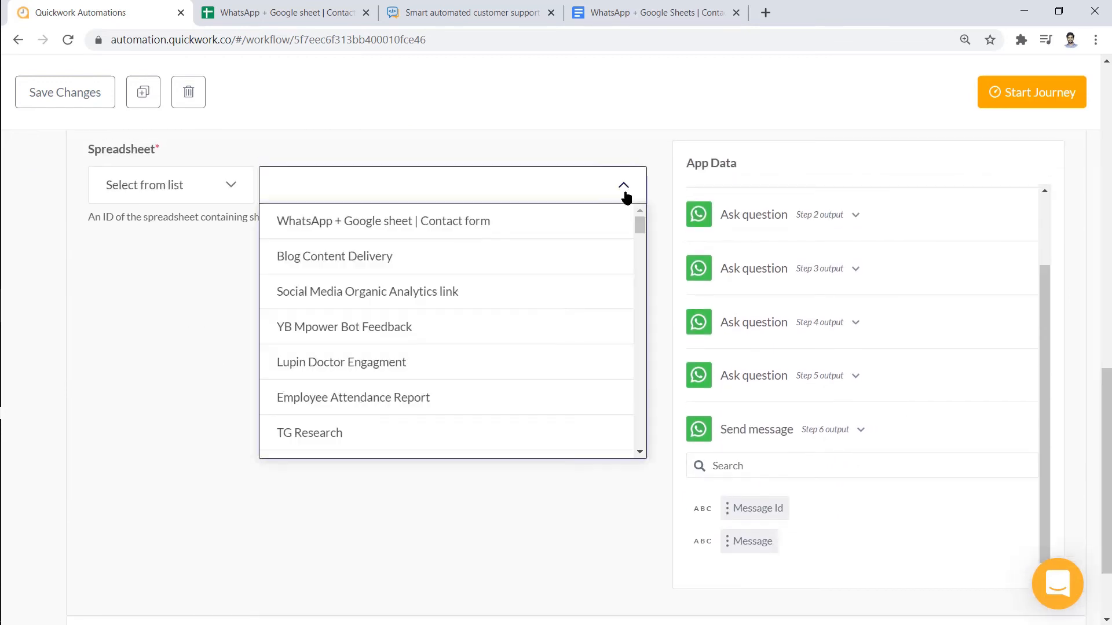
left_click(610, 222)
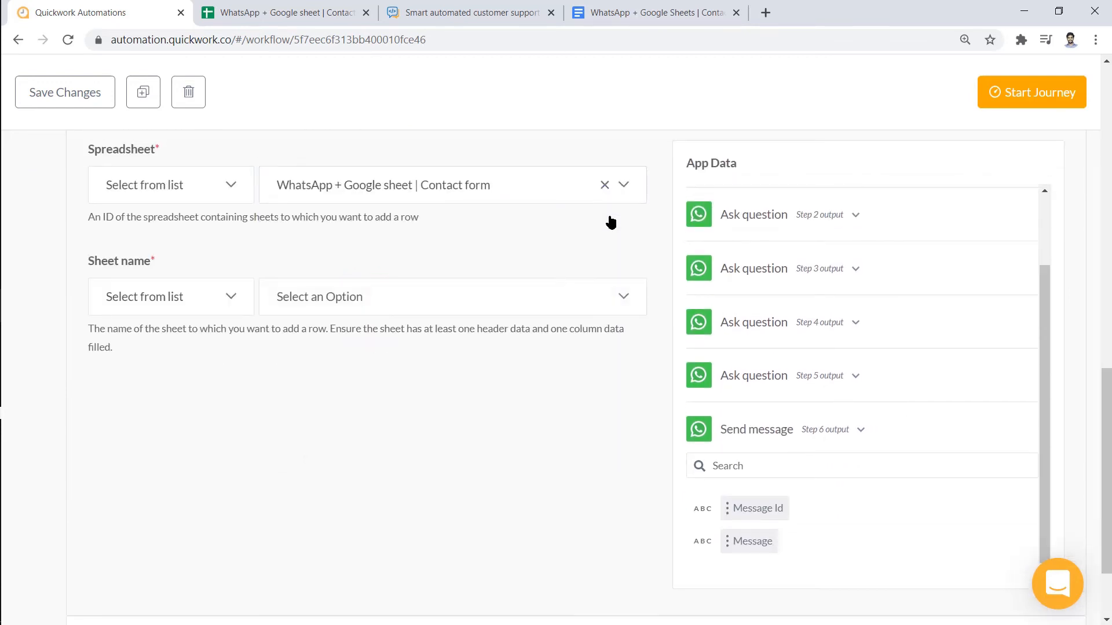
left_click(619, 297)
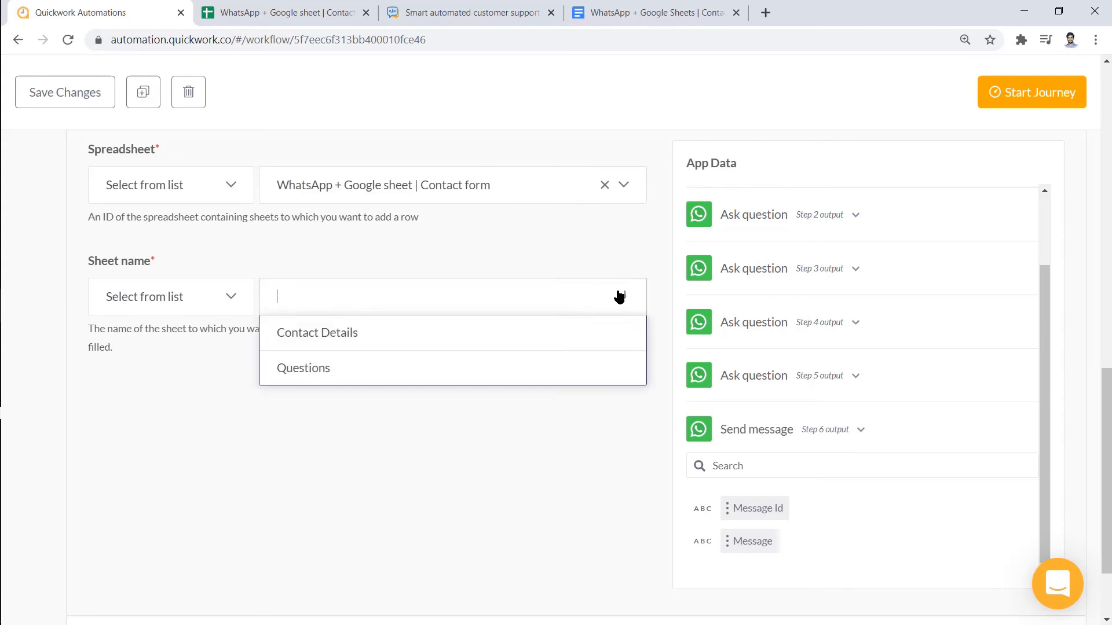
left_click(603, 332)
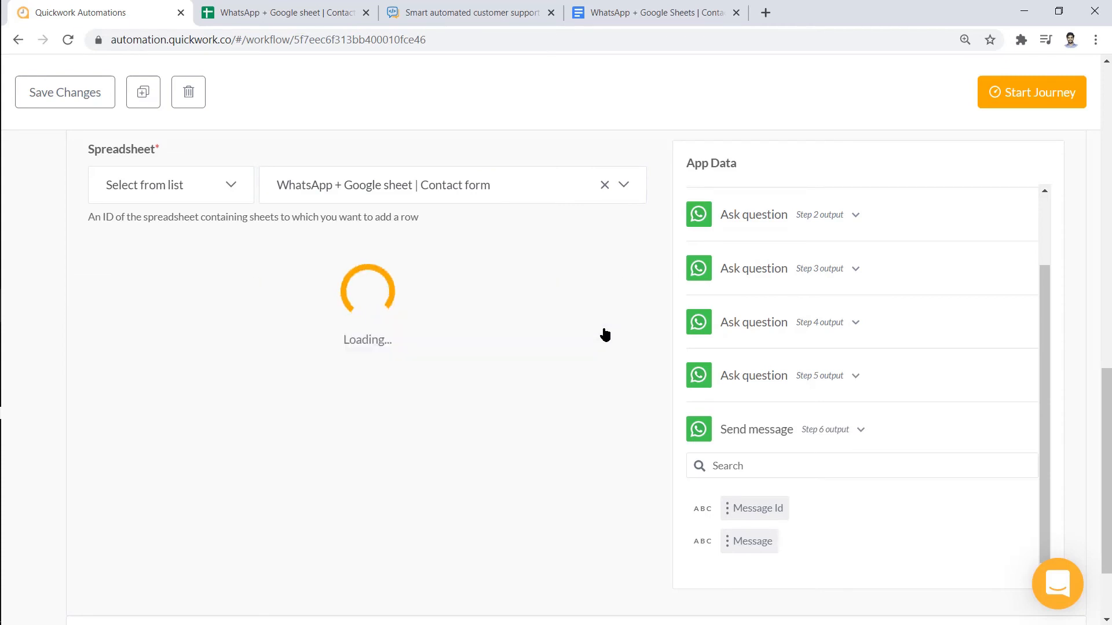
left_click_drag(1105, 377, 1108, 247)
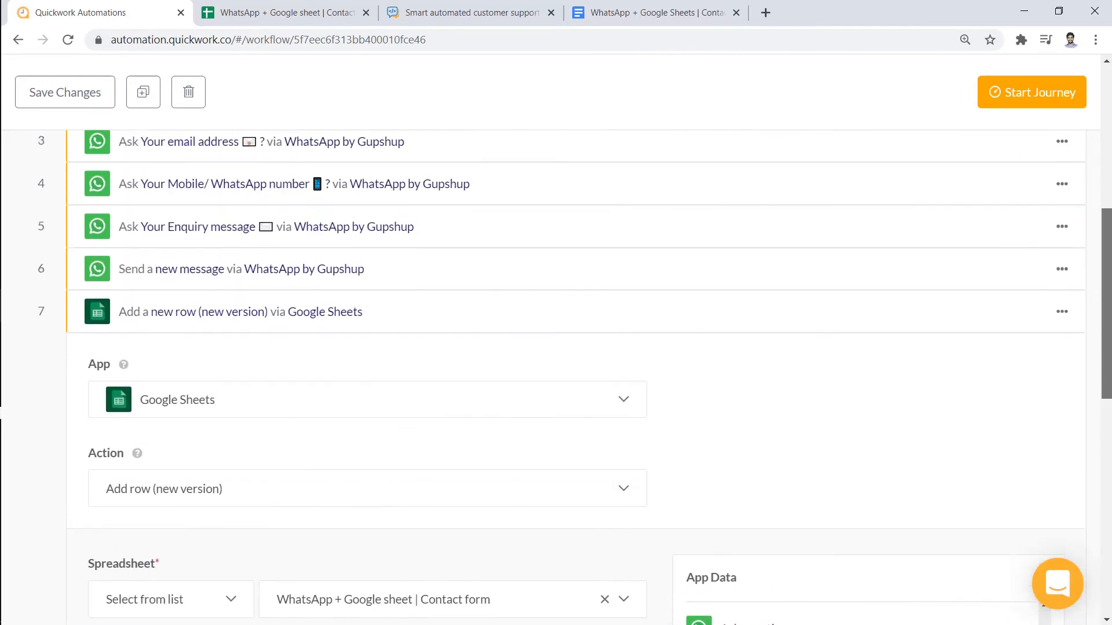
left_click(963, 320)
scroll(1109, 278, "up", 2)
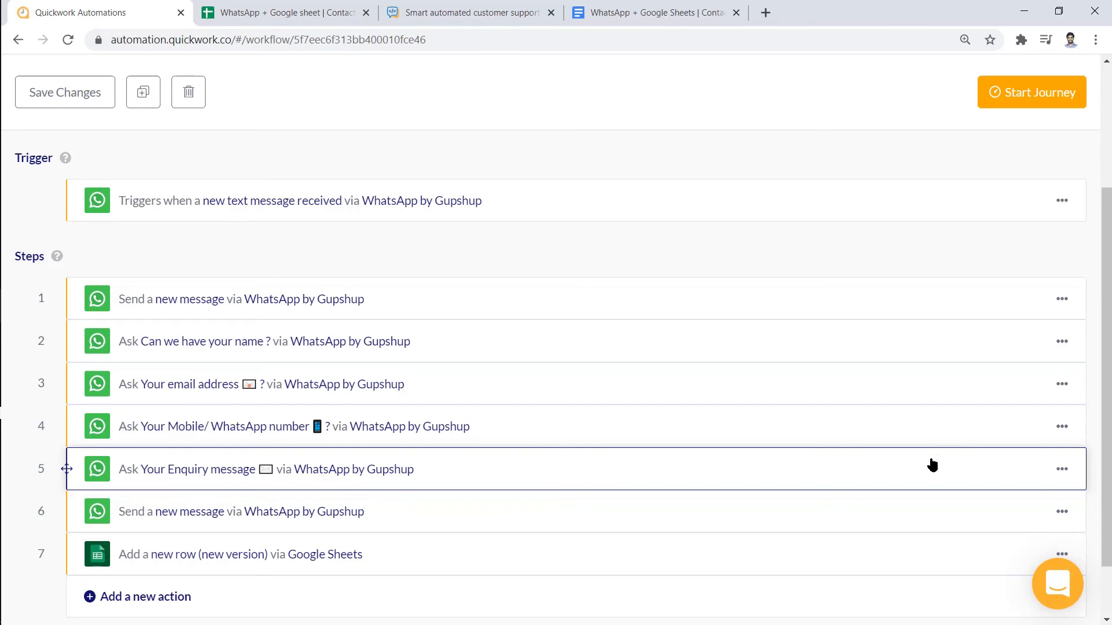
Map the step 2 answer into Name and the step 3 answer into Email Id
scroll(1050, 443, "down", 2)
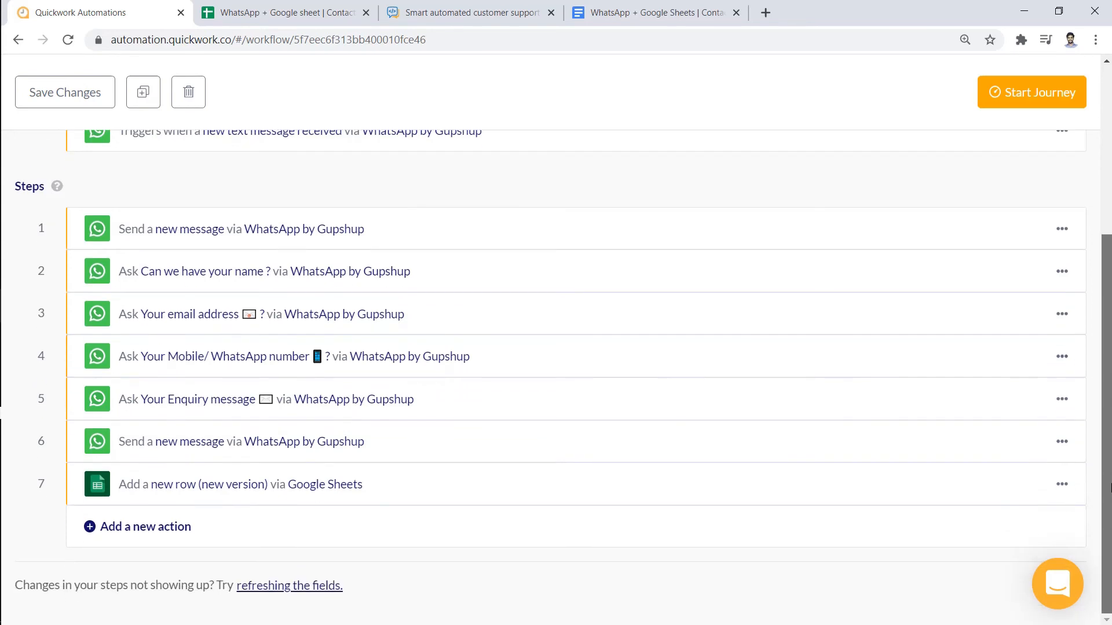
left_click(915, 485)
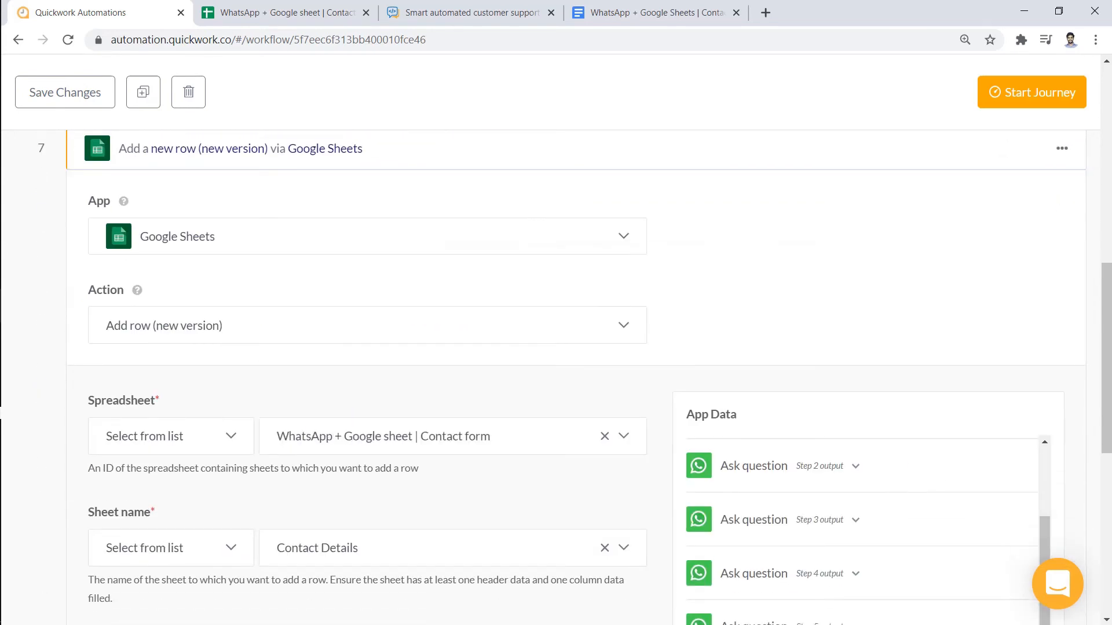
left_click_drag(1107, 399, 1110, 533)
left_click(374, 288)
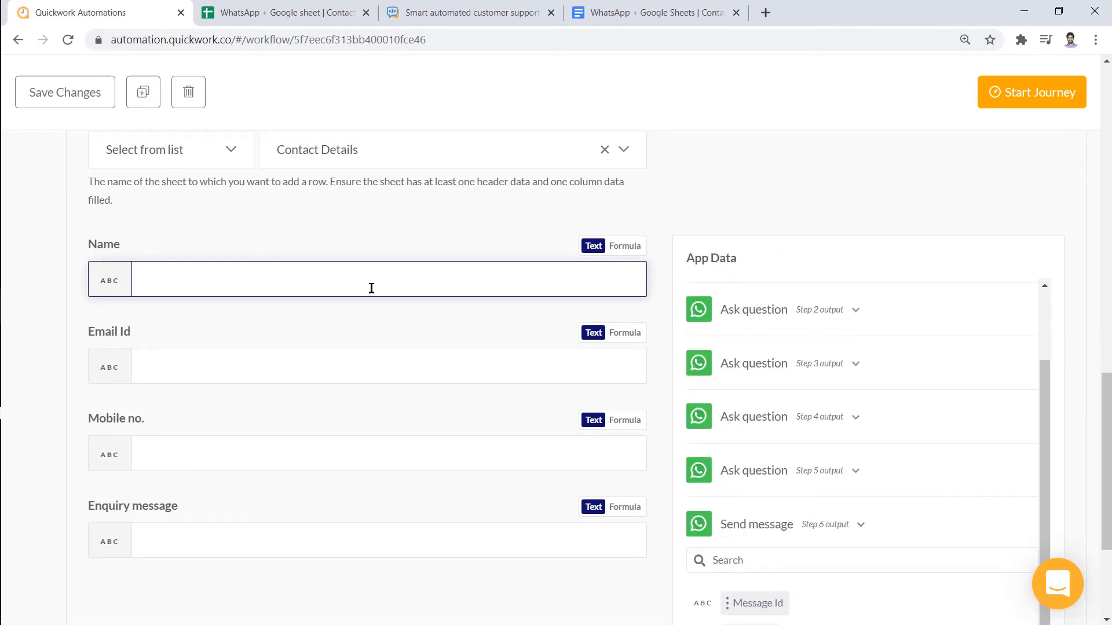
left_click(695, 313)
scroll(1048, 385, "down", 2)
left_click(760, 516)
left_click(531, 367)
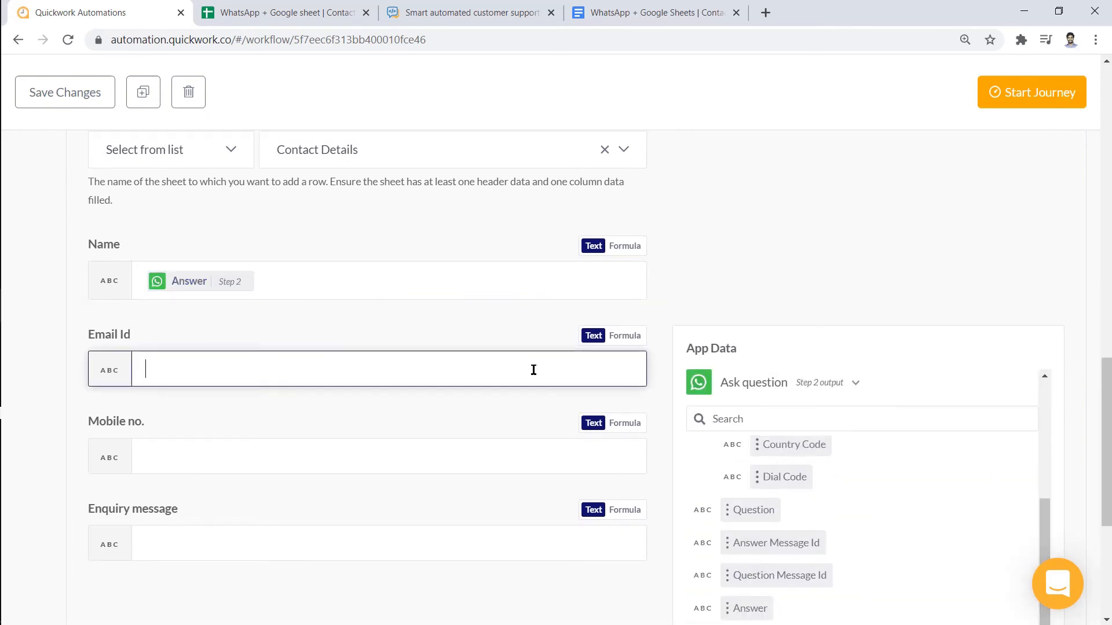
scroll(1051, 481, "down", 5)
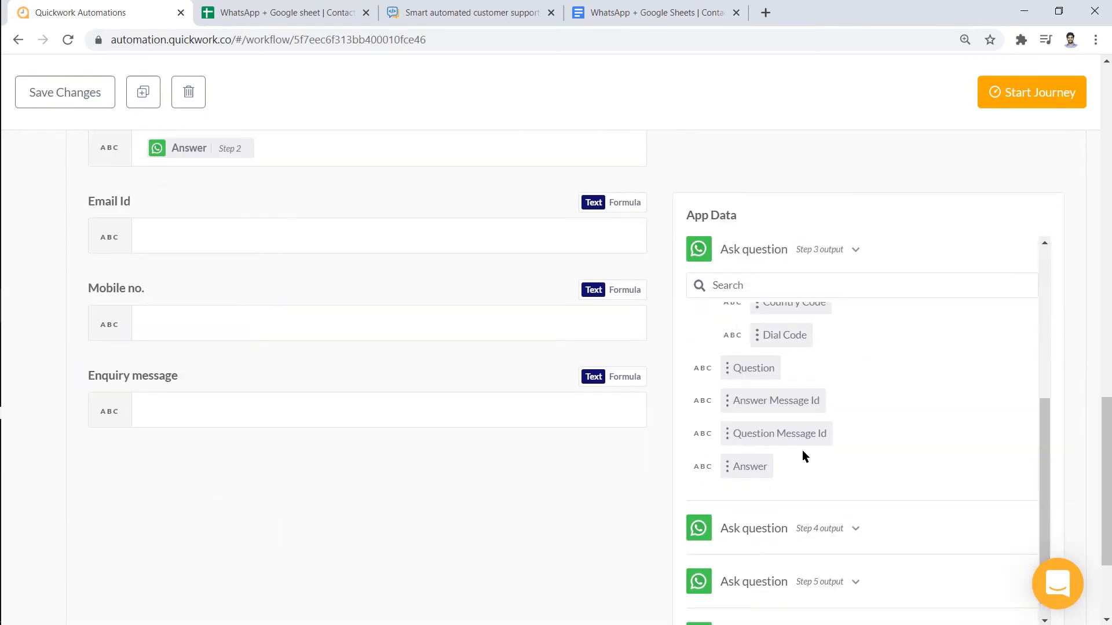
left_click(753, 463)
left_click(390, 323)
Map the step 4 answer into Mobile no. and the step 5 answer into Enquiry message
left_click(753, 553)
scroll(1031, 421, "down", 5)
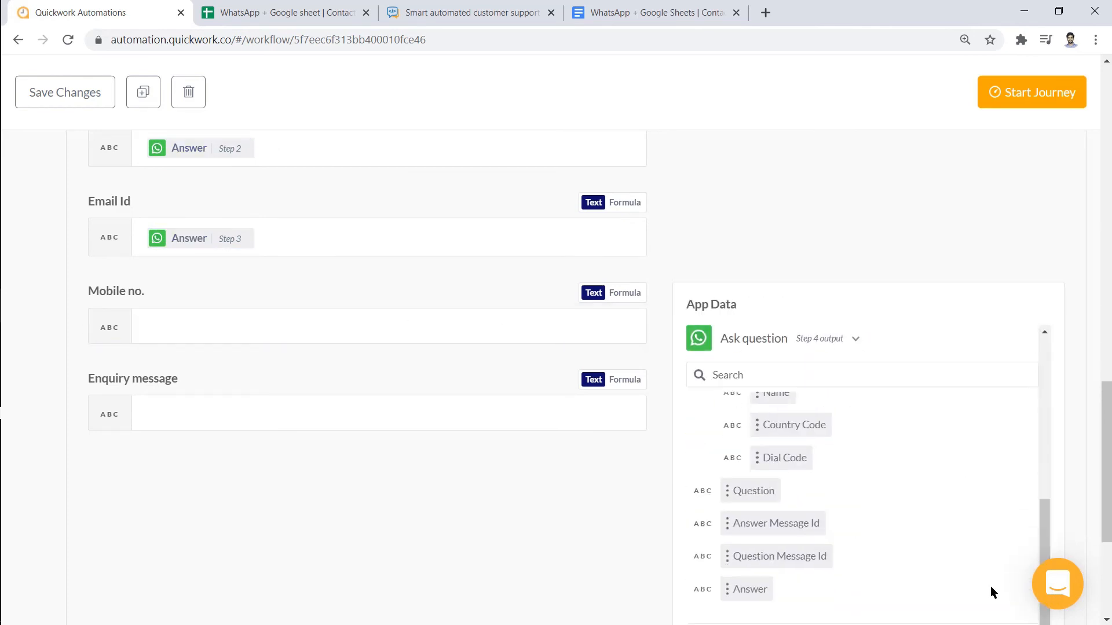
left_click(750, 587)
left_click(543, 430)
left_click_drag(1110, 410, 1047, 312)
left_click(842, 549)
left_click(752, 591)
Collapse step 7 and save the journey
scroll(1047, 317, "up", 15)
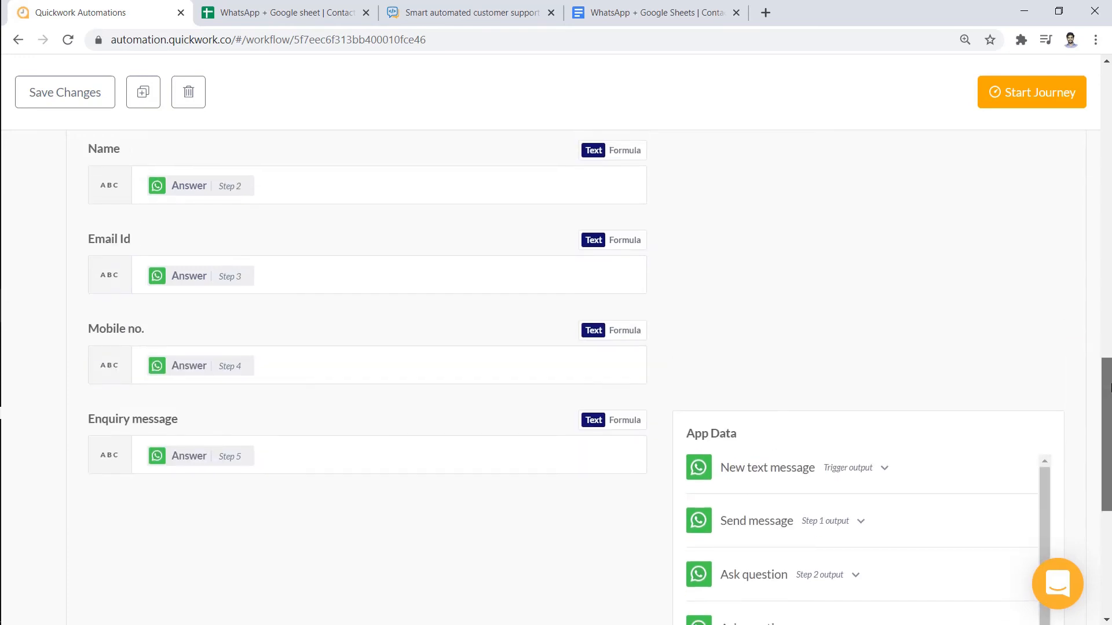
left_click(916, 253)
left_click(65, 92)
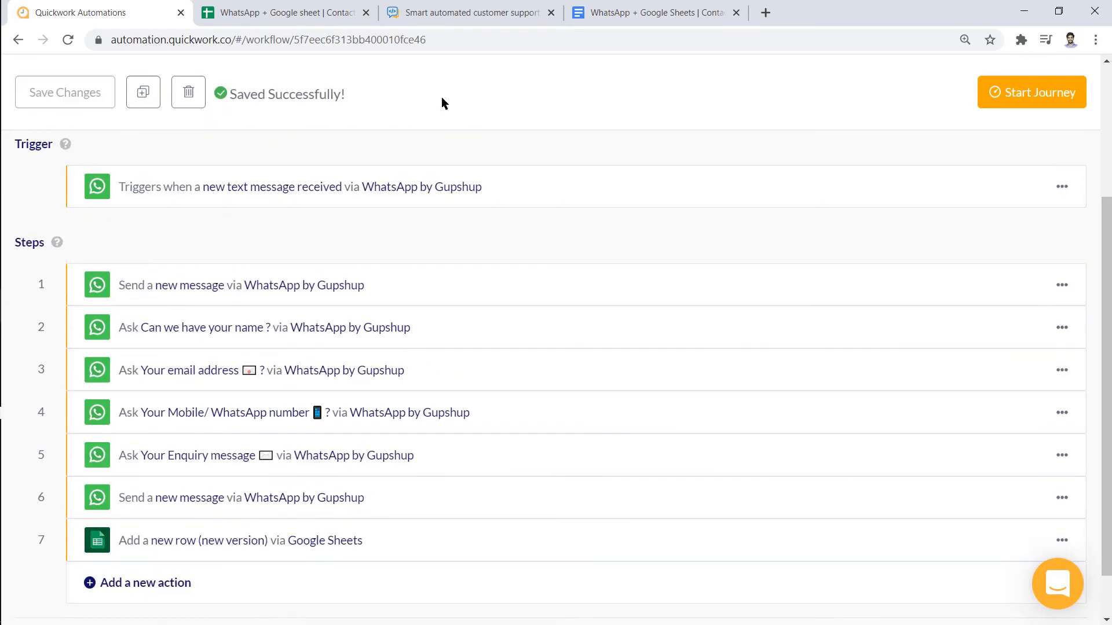
Start the journey so the WhatsApp bot runs live
left_click(1011, 92)
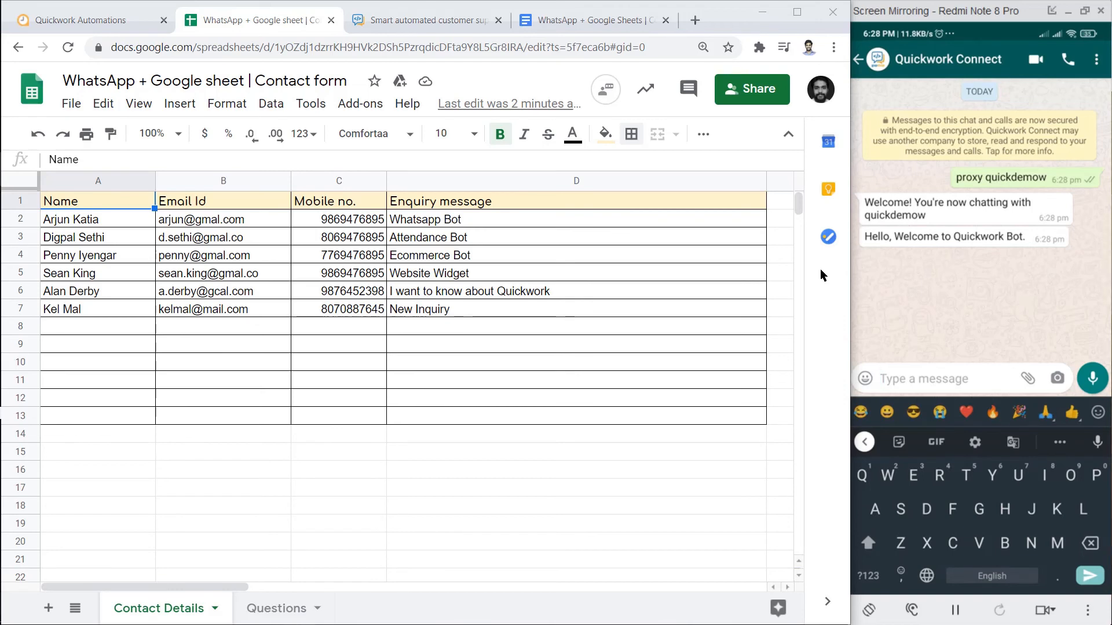
Greet the bot with 'Hi' in WhatsApp and reply with the contact's full name
type("Hi")
key("Return")
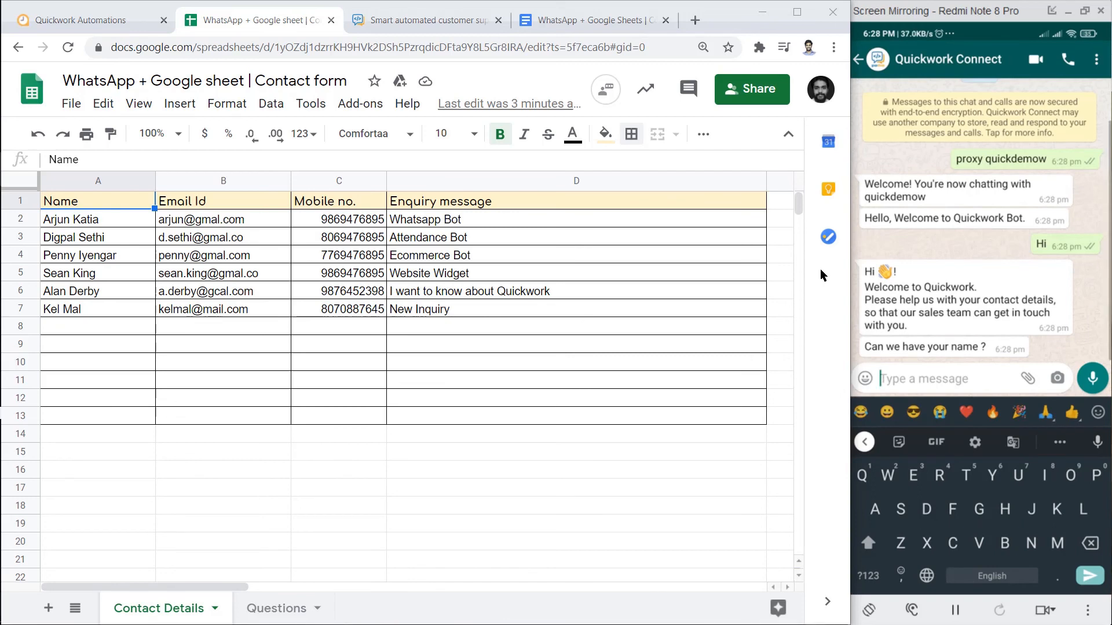
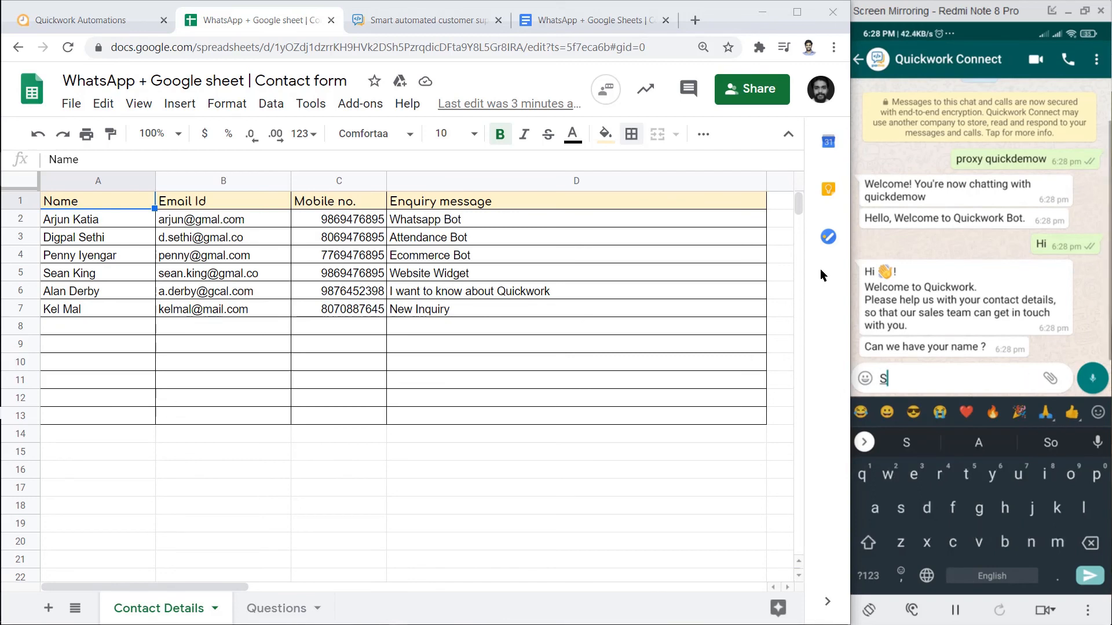
key("Return")
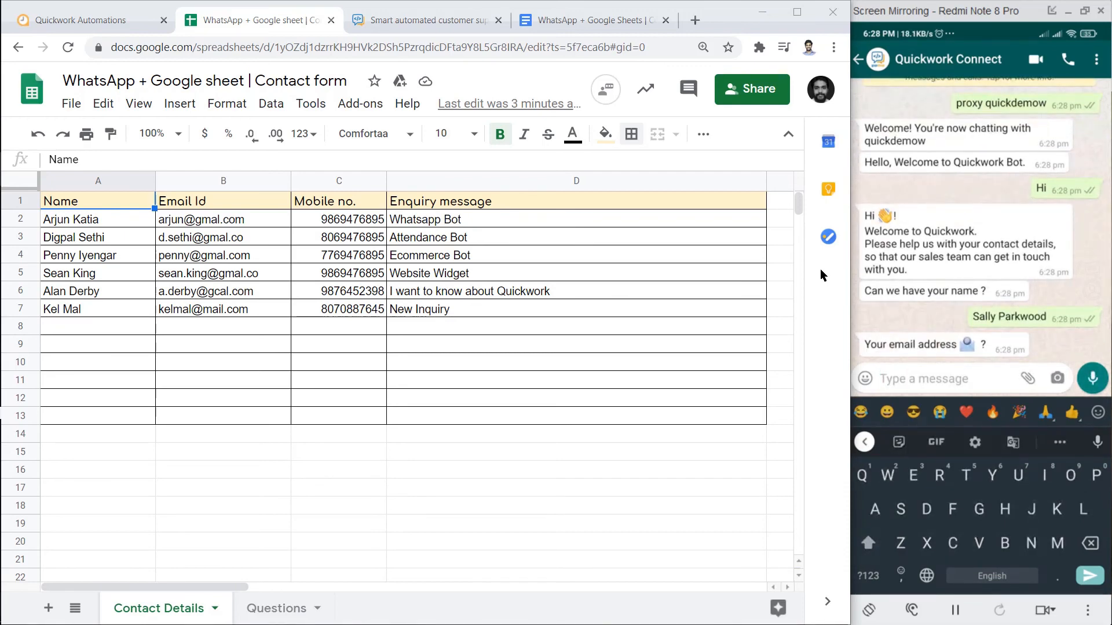
Answer the bot with the contact's email, mobile number and the enquiry 'I wan this bot'
key("Return")
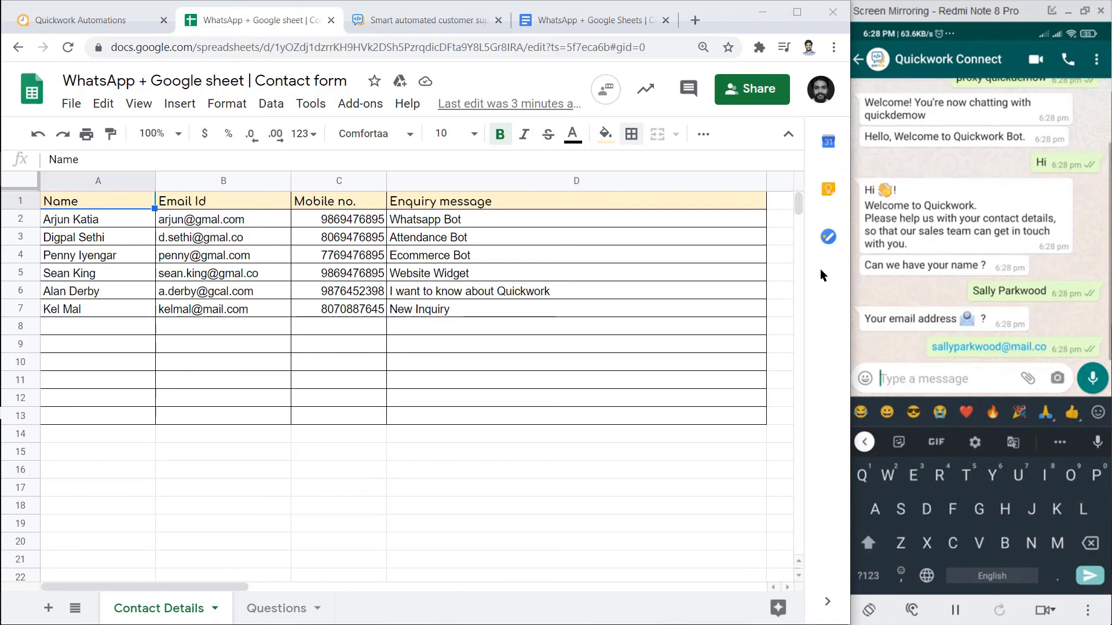
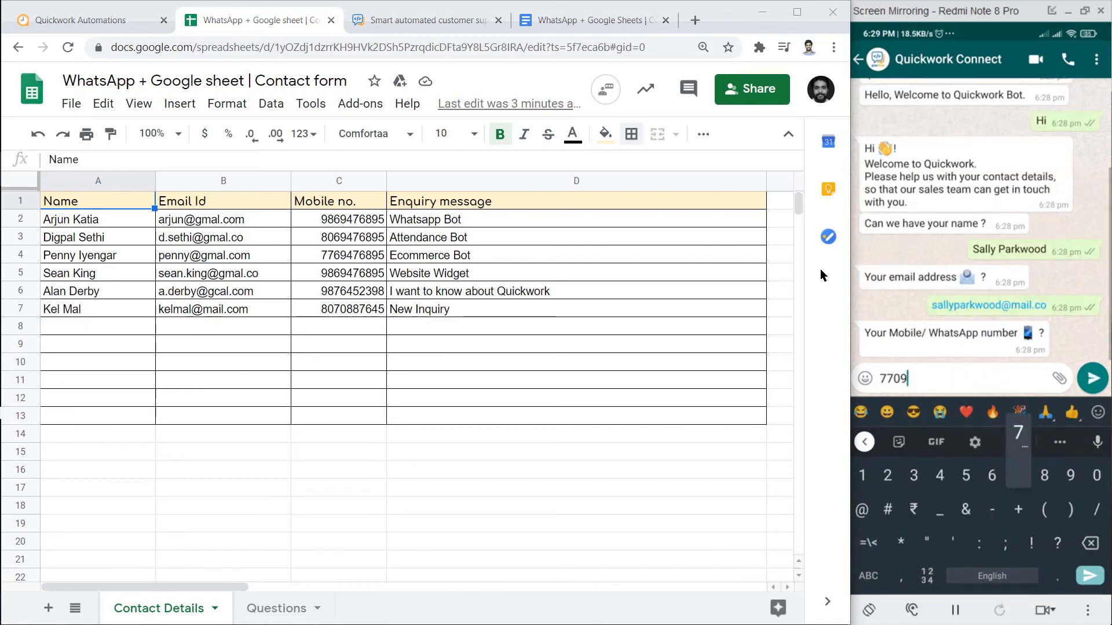
key("Return")
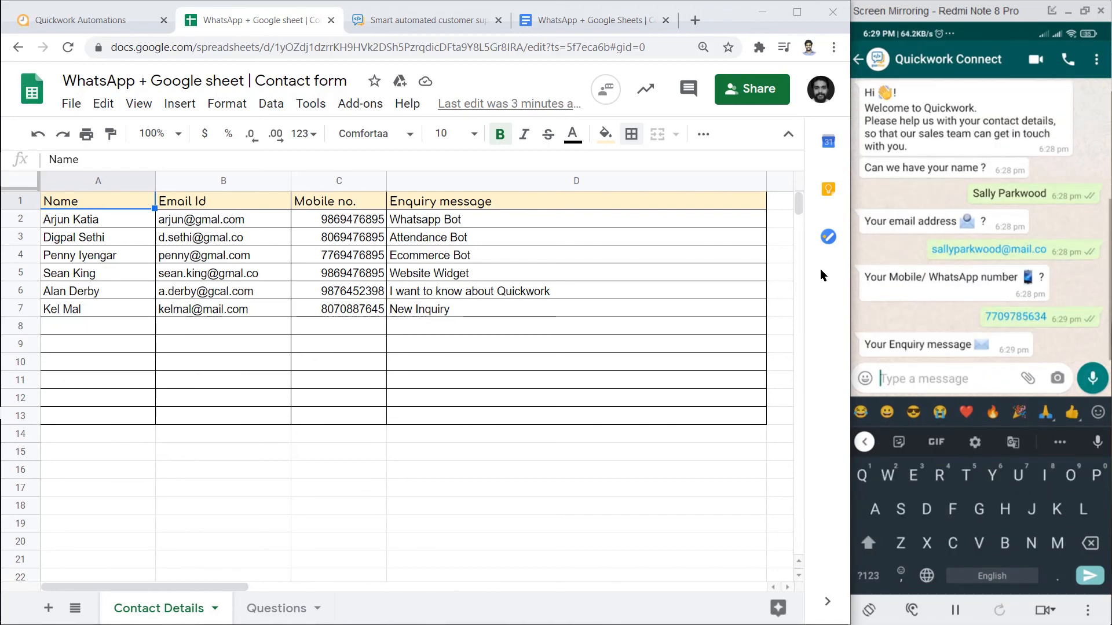
type("I wan this bot")
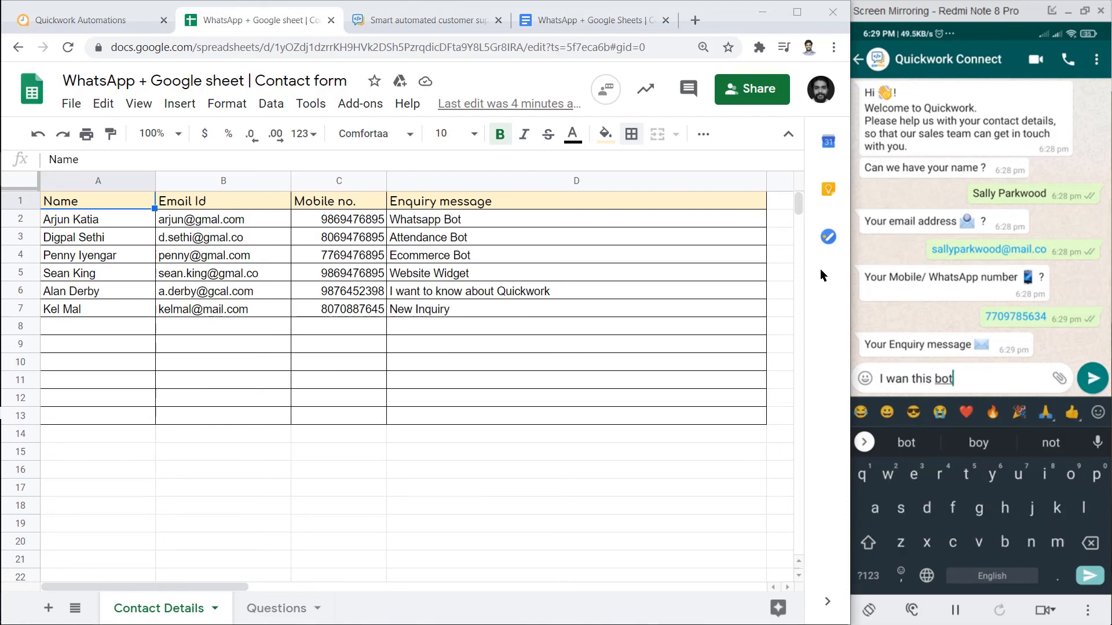
key("Return")
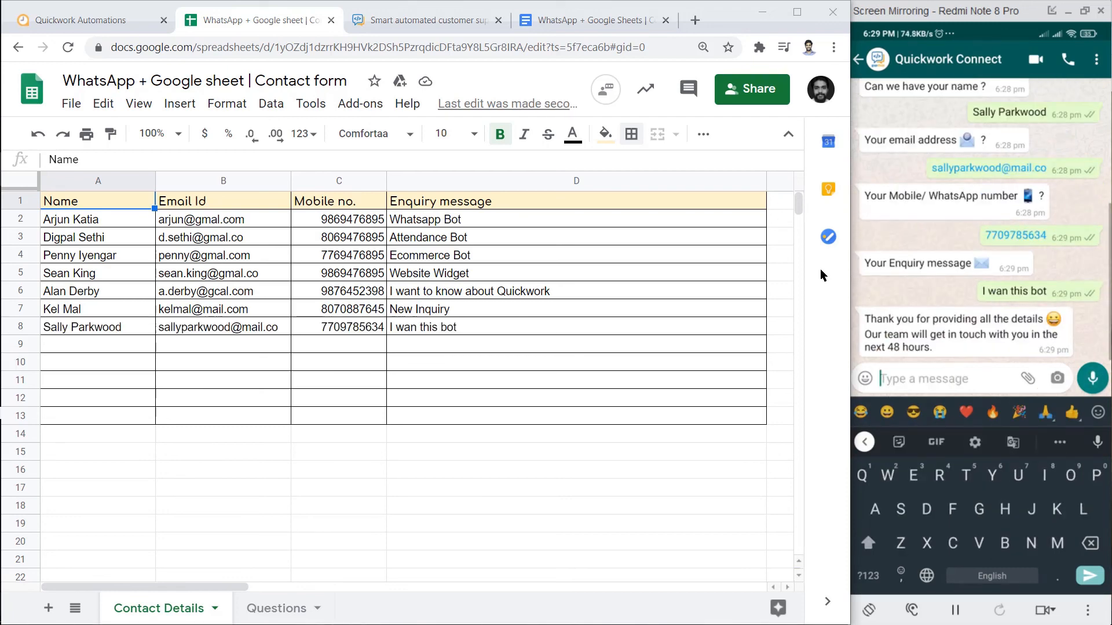